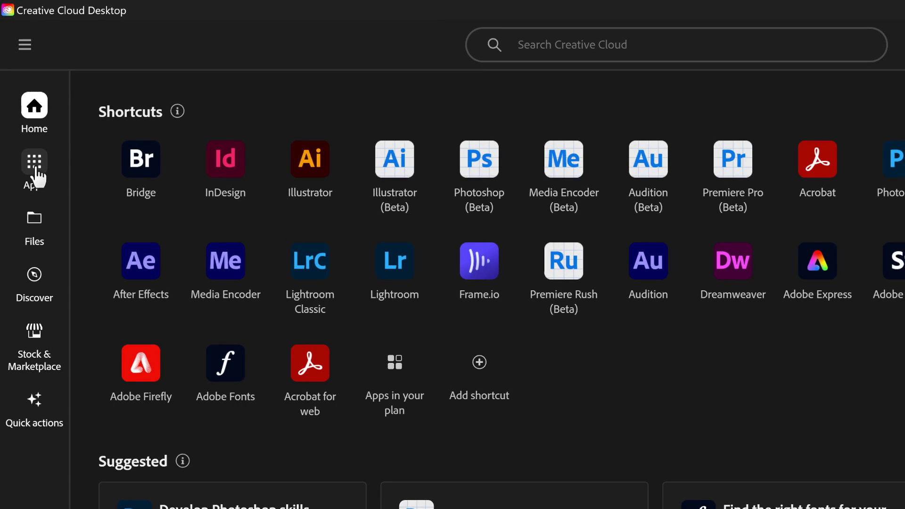
# - Show the Beta apps list in Creative Cloud Desktop to launch Photoshop (Beta)
pyautogui.click(35, 174)
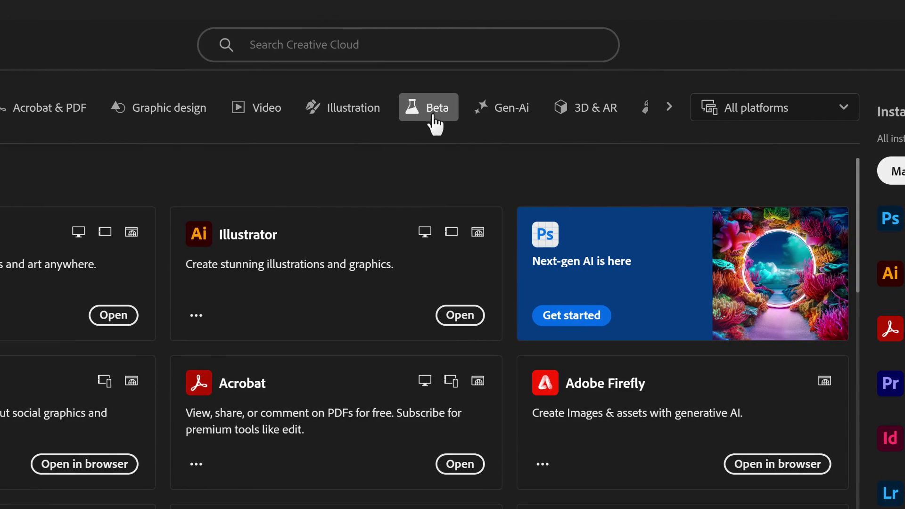
pyautogui.click(433, 119)
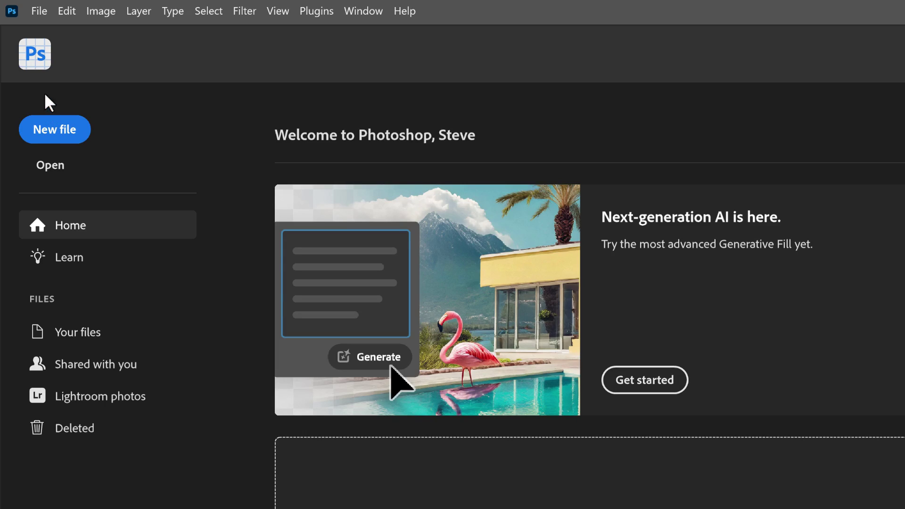
# - Leave the welcome screen and create a white 2048 × 2048 px document
pyautogui.click(35, 71)
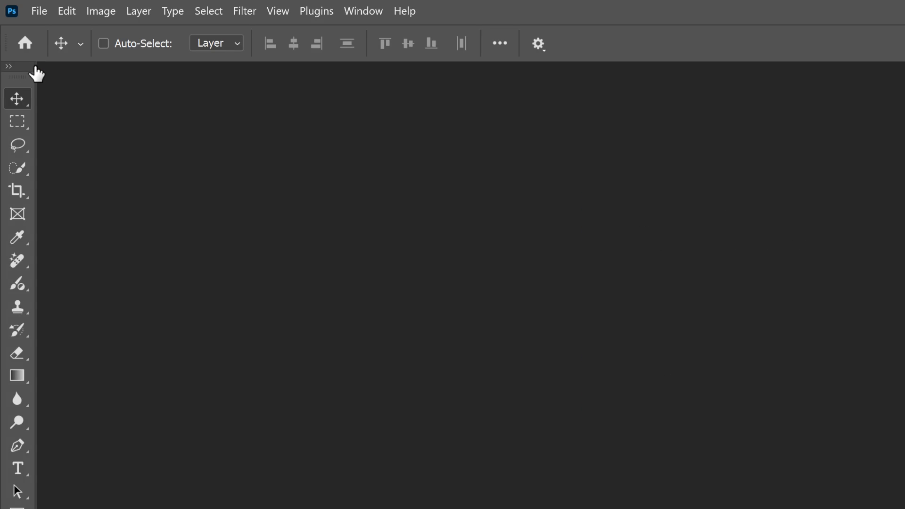
pyautogui.click(42, 13)
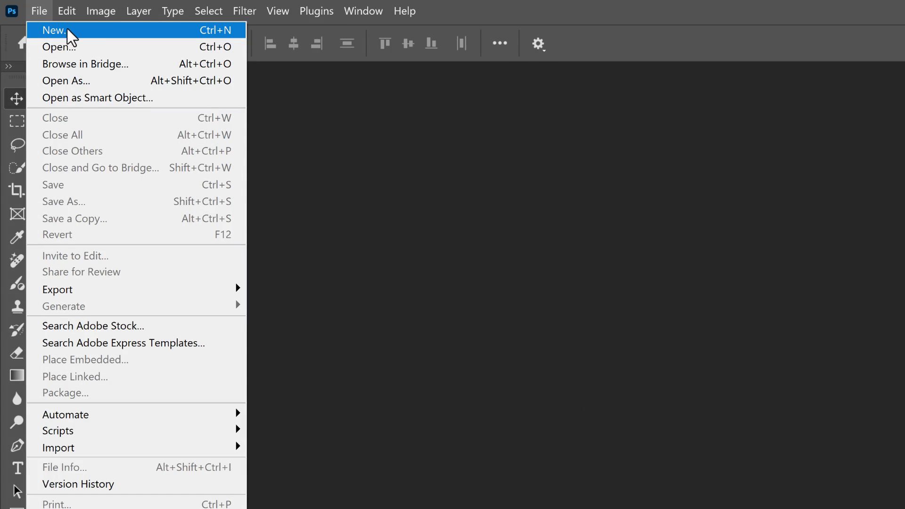
pyautogui.click(90, 30)
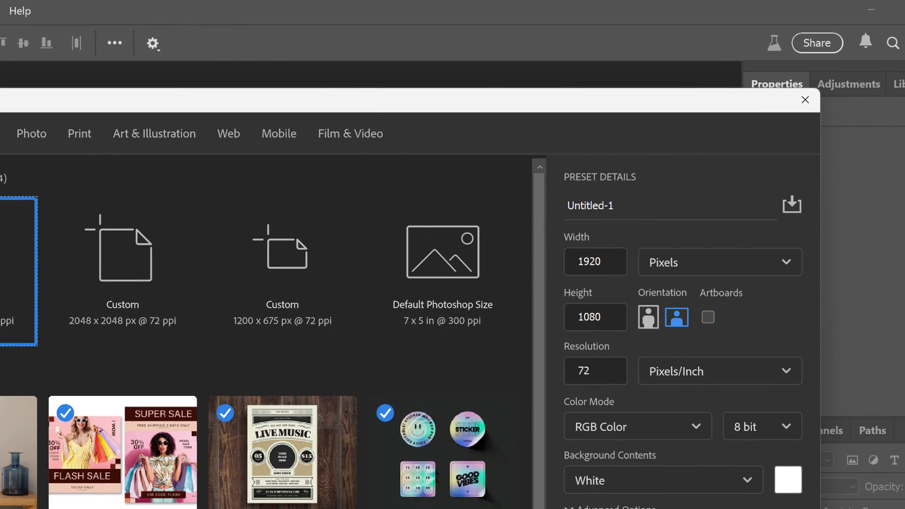
pyautogui.moveTo(605, 262); pyautogui.dragTo(551, 258)
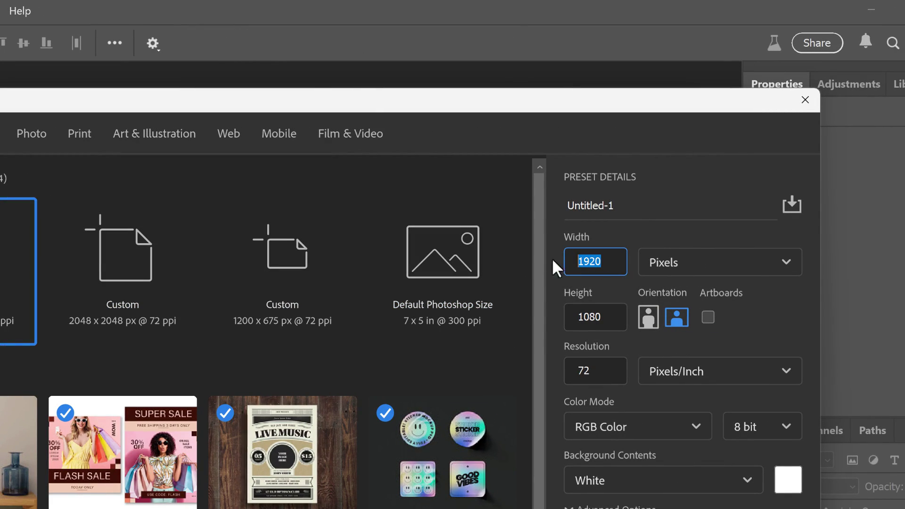
pyautogui.write('2048')
pyautogui.moveTo(610, 318); pyautogui.dragTo(551, 322)
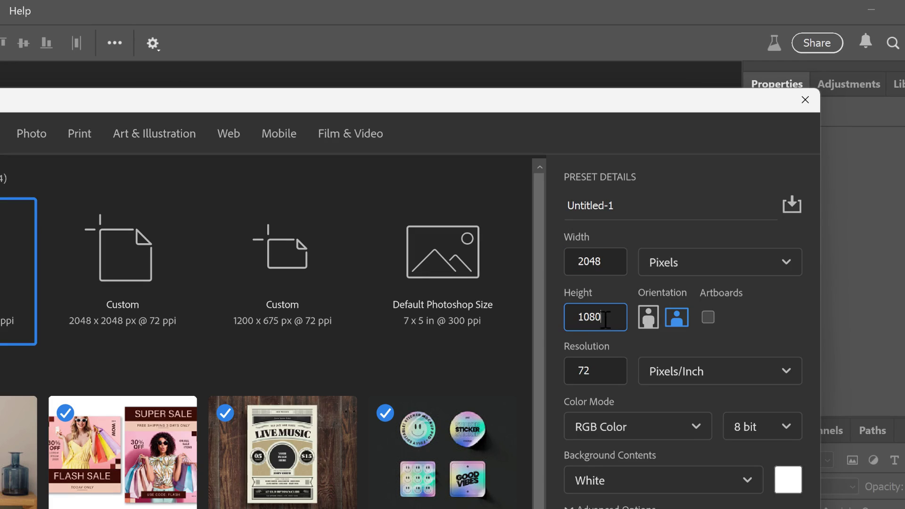
pyautogui.write('2048')
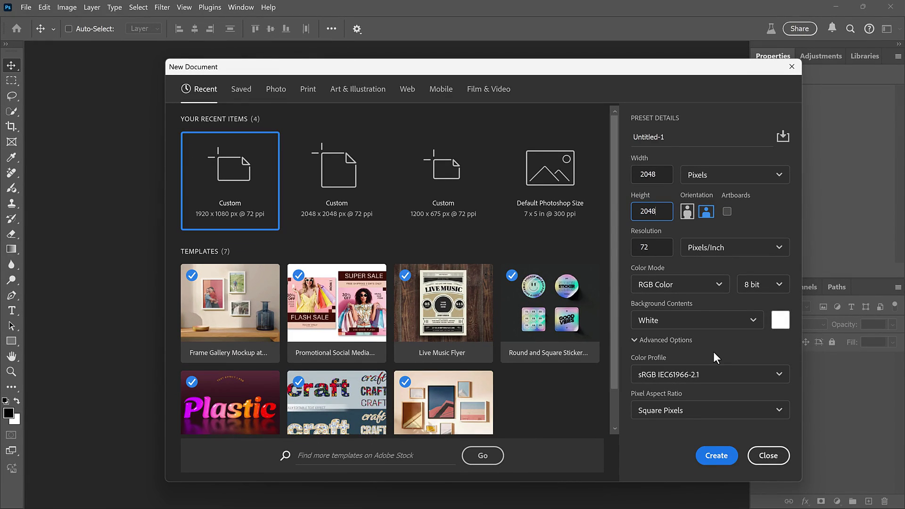
pyautogui.click(717, 456)
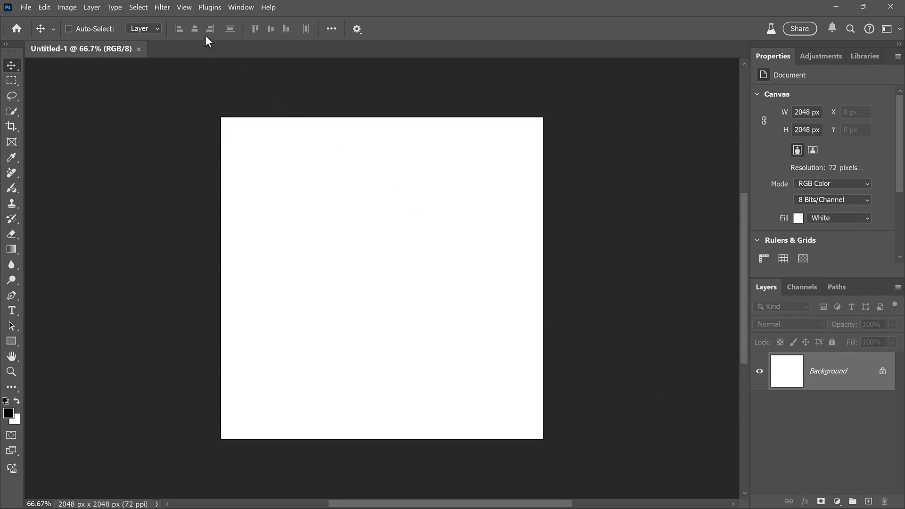
# - Fit the canvas on screen, enable the Contextual Task Bar, and browse the Edit menu
pyautogui.click(191, 11)
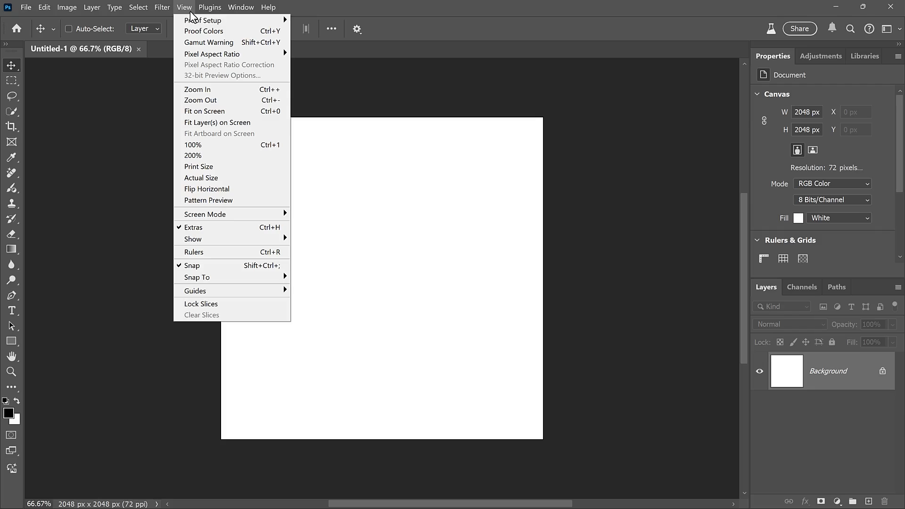
pyautogui.click(232, 114)
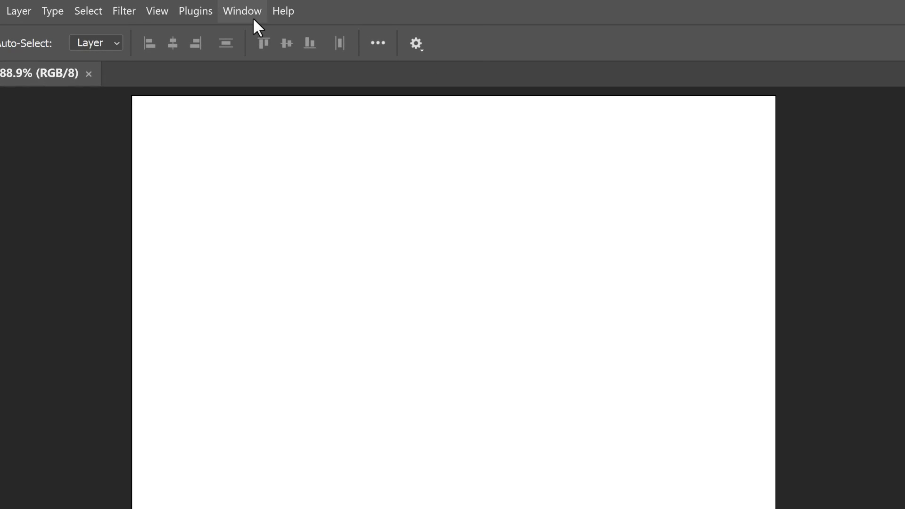
pyautogui.click(253, 19)
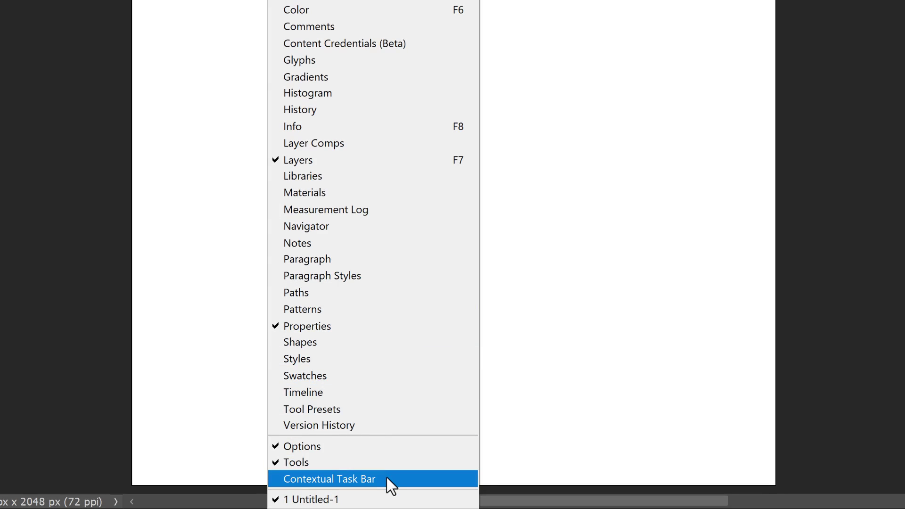
pyautogui.click(389, 478)
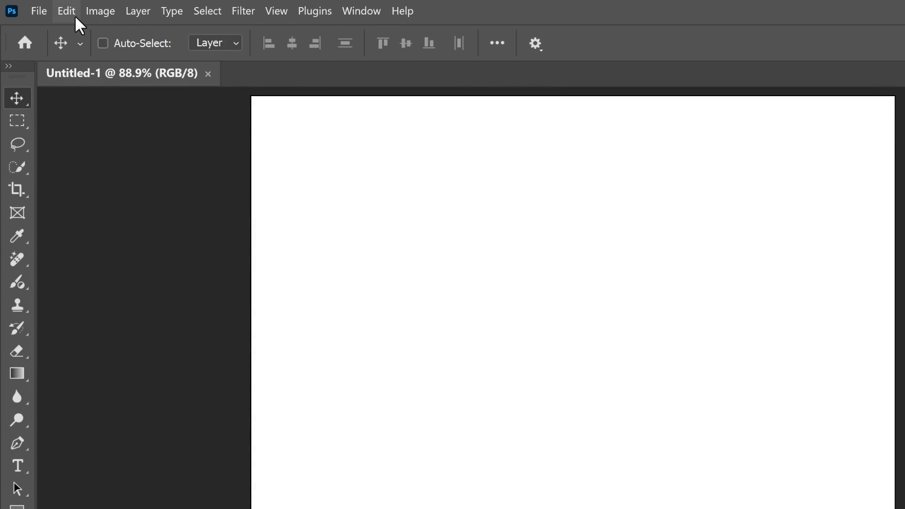
pyautogui.click(75, 16)
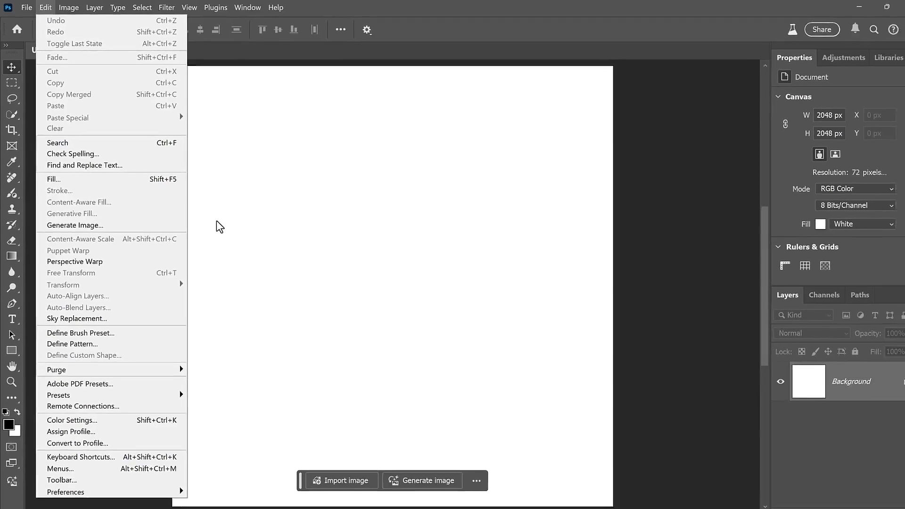
pyautogui.click(212, 219)
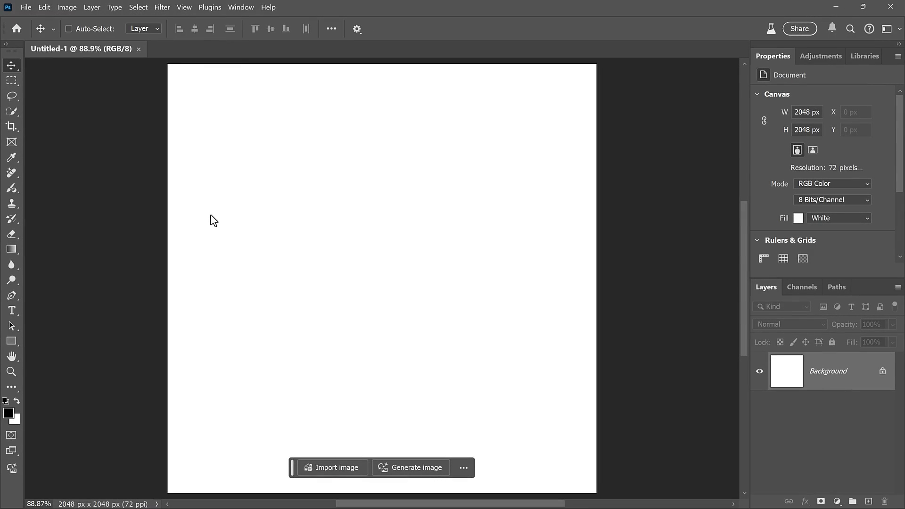
# - Fill the Generate image prompt from the flower-crown portrait example, with Photo content type
pyautogui.click(412, 467)
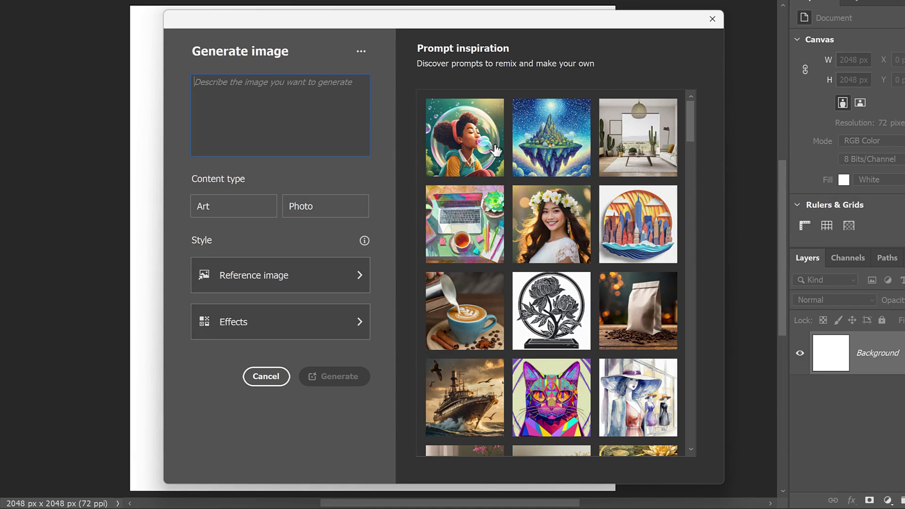
pyautogui.click(554, 239)
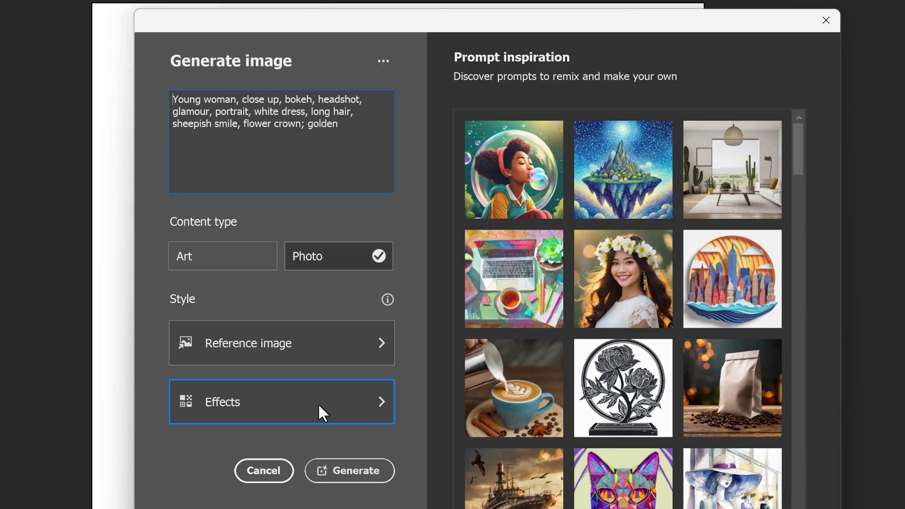
# - Replace the prompt with a small colorful bird on a branch, using Art content type
pyautogui.moveTo(346, 124)
pyautogui.mouseDown()
pyautogui.moveTo(266, 123)
pyautogui.moveTo(156, 92)
pyautogui.mouseUp()
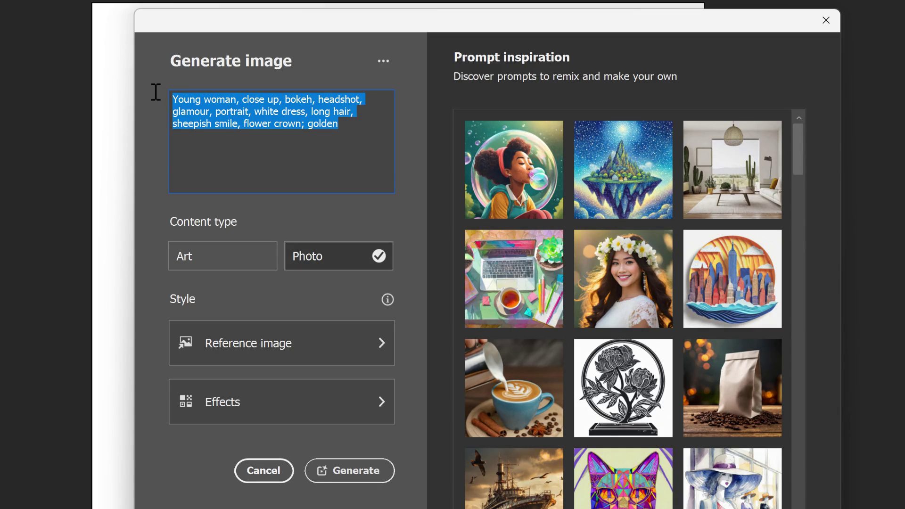
pyautogui.write('a closeup')
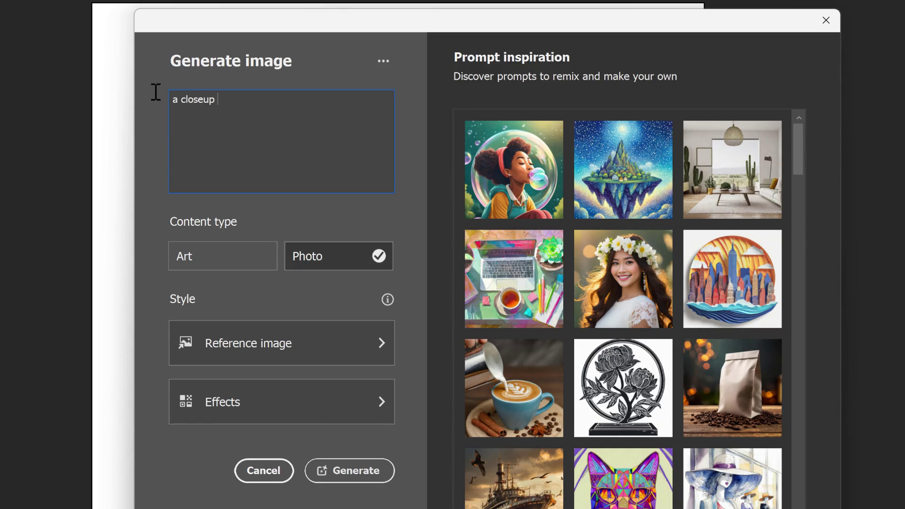
pyautogui.write(' of a small colorful bird p')
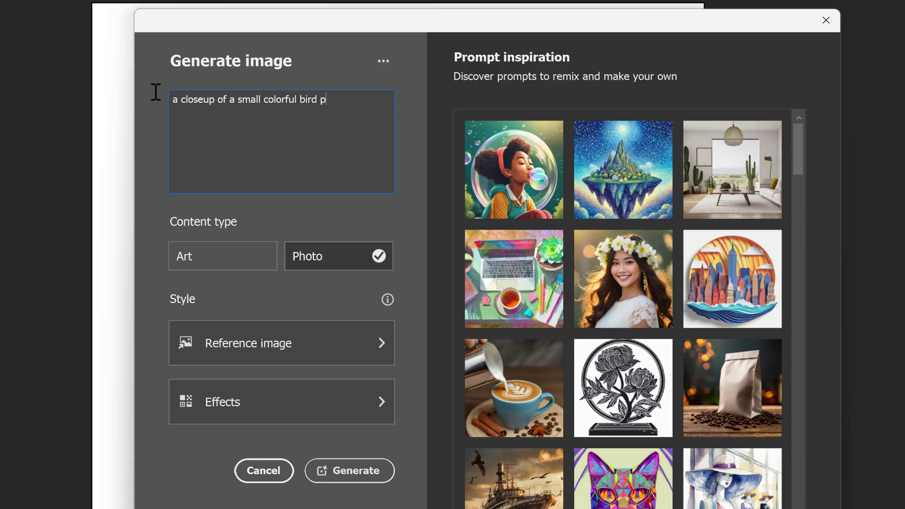
pyautogui.write('erched on a branch')
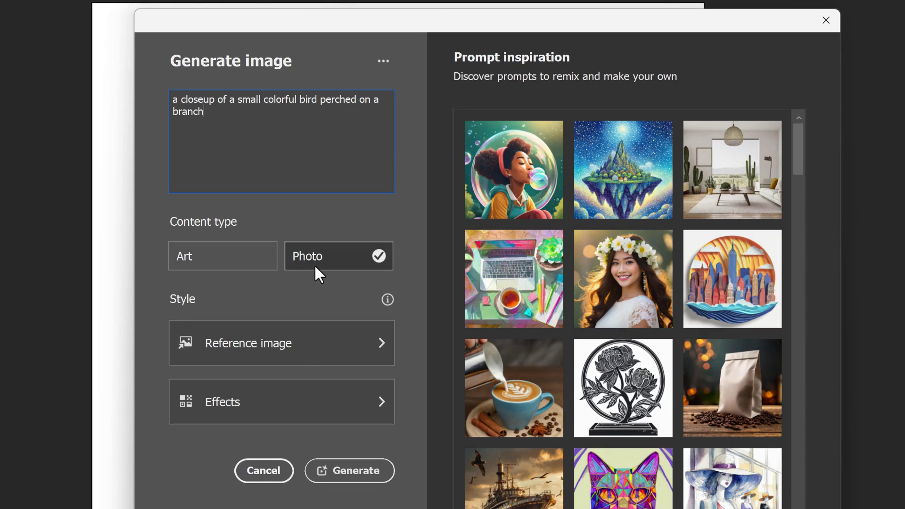
pyautogui.click(231, 255)
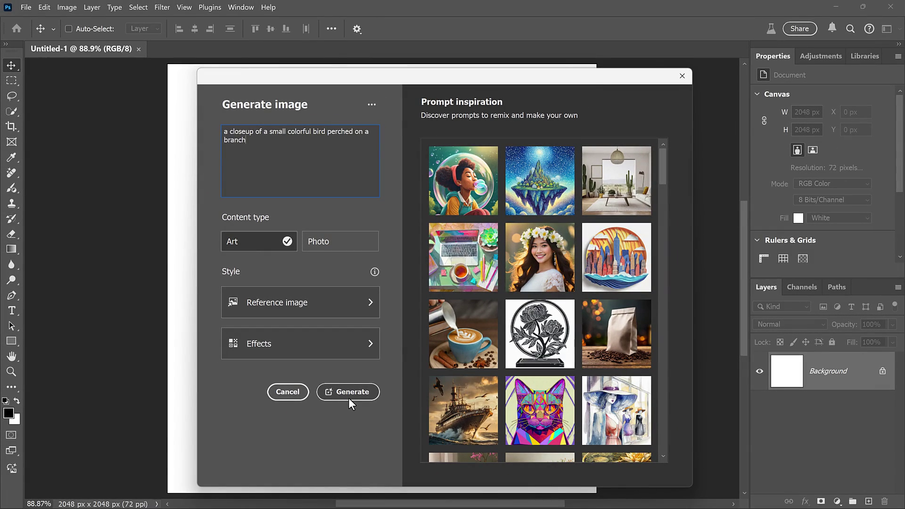
pyautogui.click(349, 398)
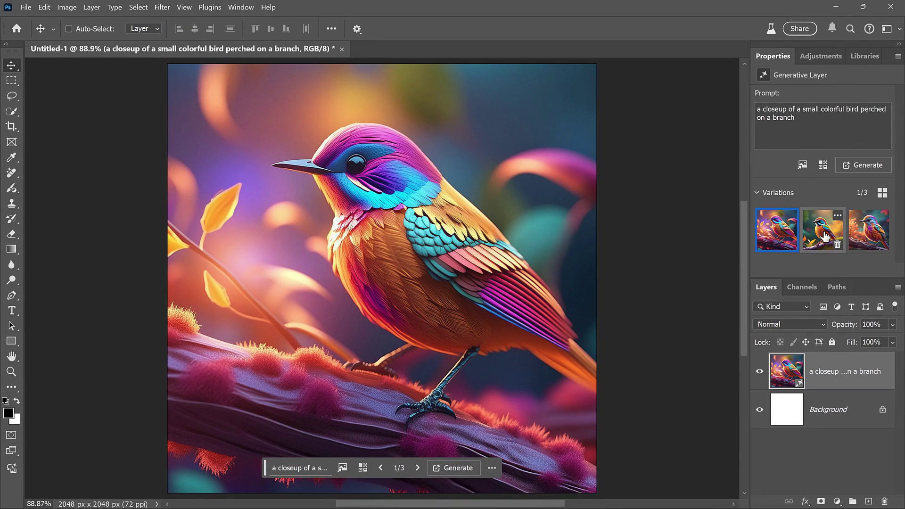
pyautogui.click(826, 235)
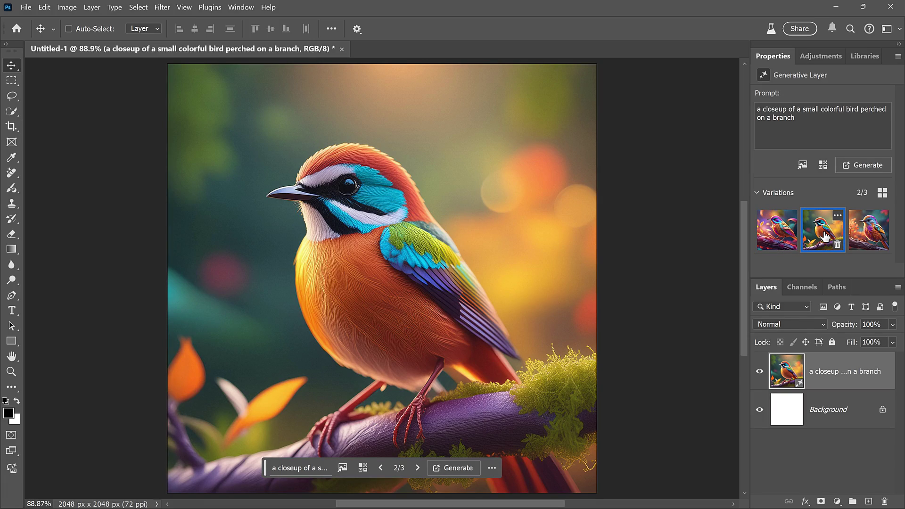
pyautogui.click(862, 237)
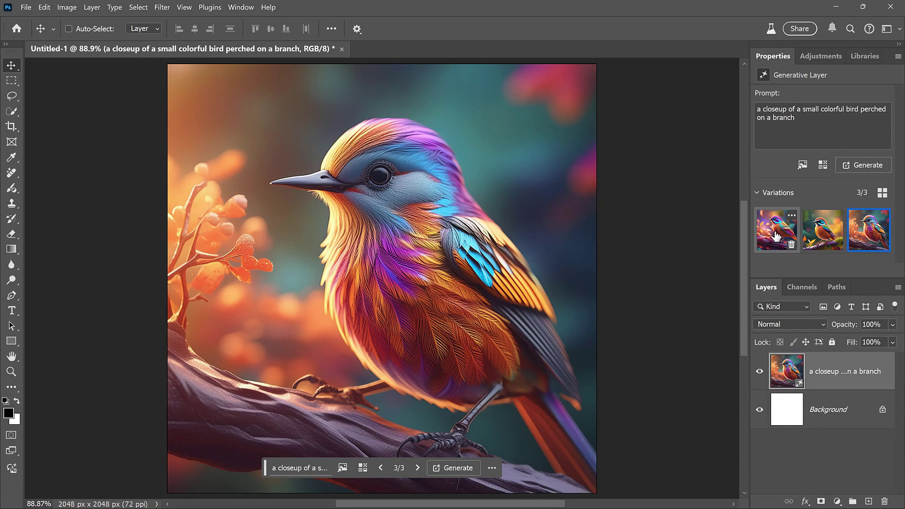
pyautogui.click(776, 238)
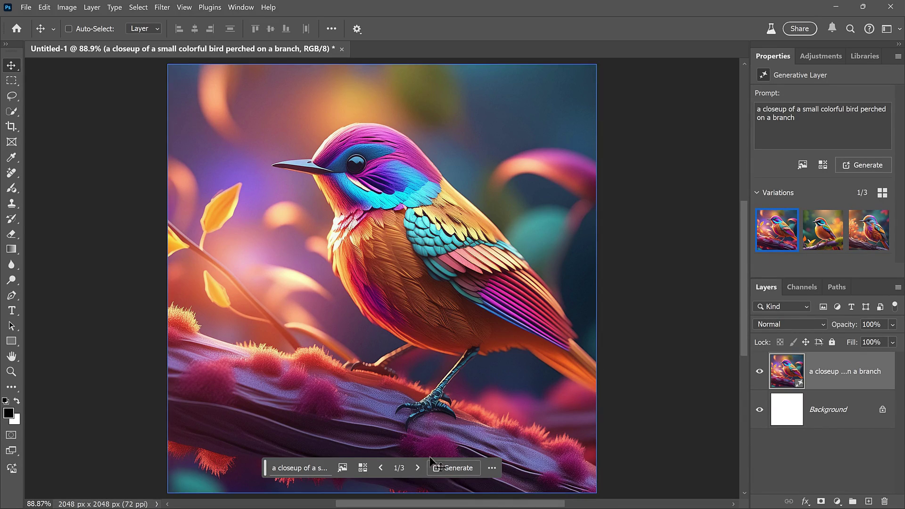
pyautogui.click(417, 468)
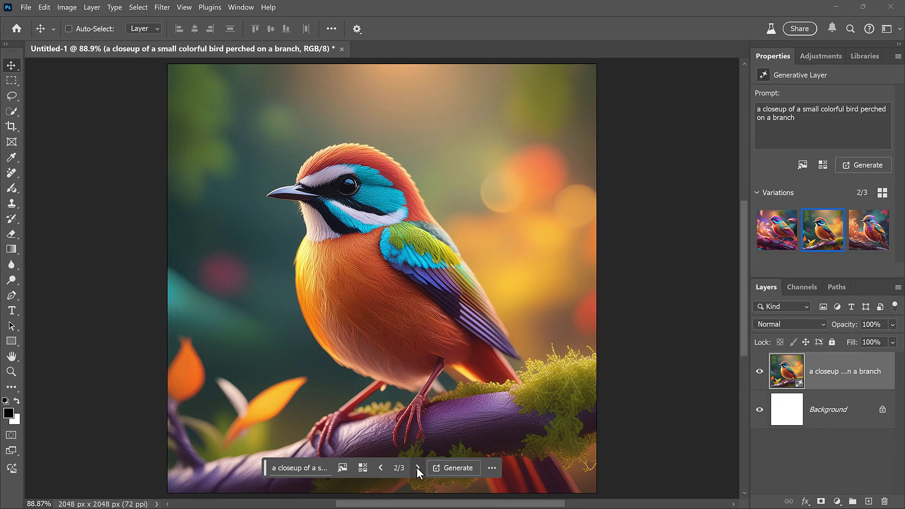
pyautogui.click(417, 467)
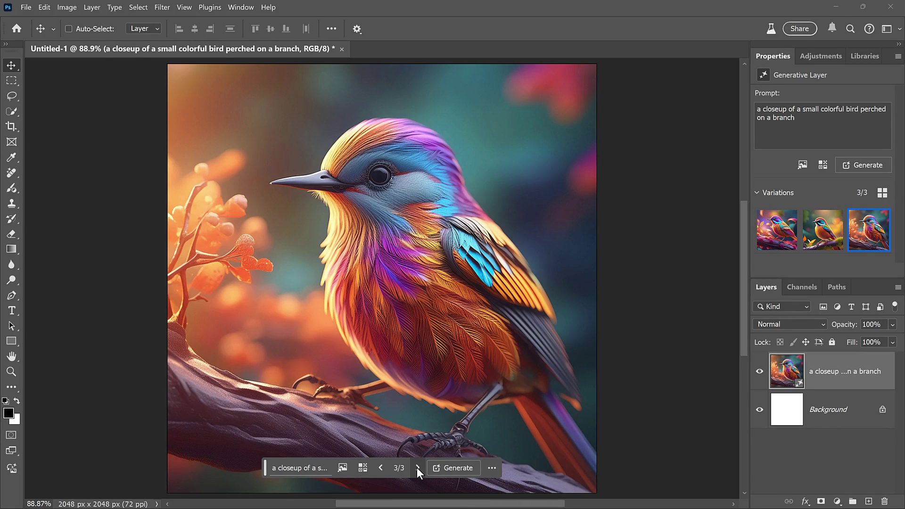
pyautogui.click(382, 469)
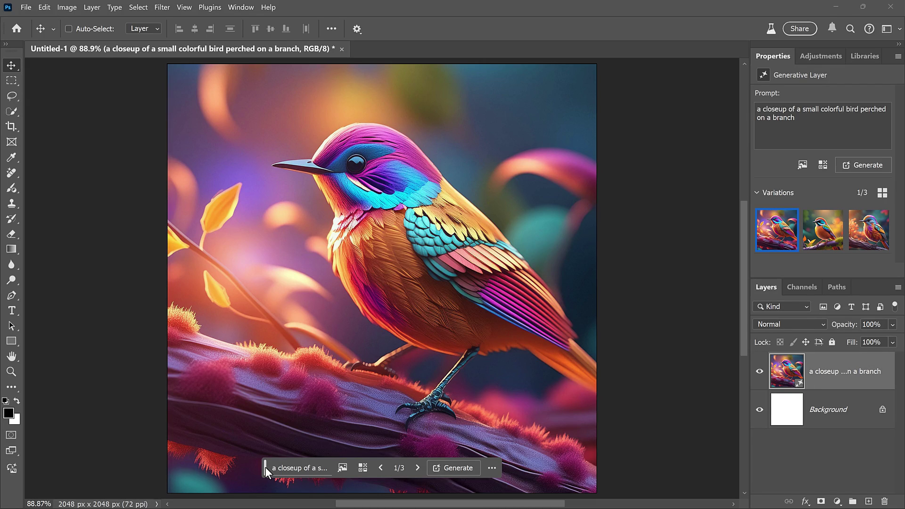
# - Pin the task bar at the top and generate variations similar to the first bird
pyautogui.moveTo(266, 468)
pyautogui.mouseDown()
pyautogui.moveTo(320, 410)
pyautogui.moveTo(427, 175)
pyautogui.moveTo(467, 28)
pyautogui.mouseUp()
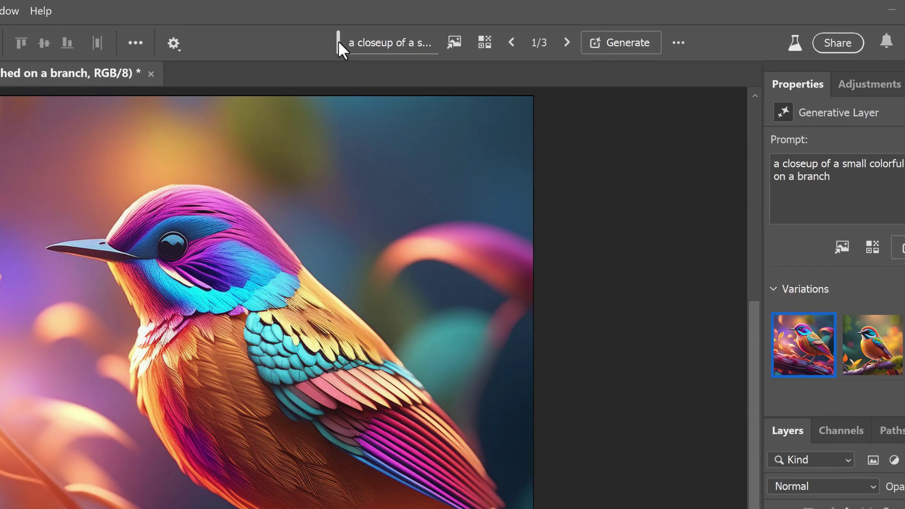
pyautogui.click(679, 43)
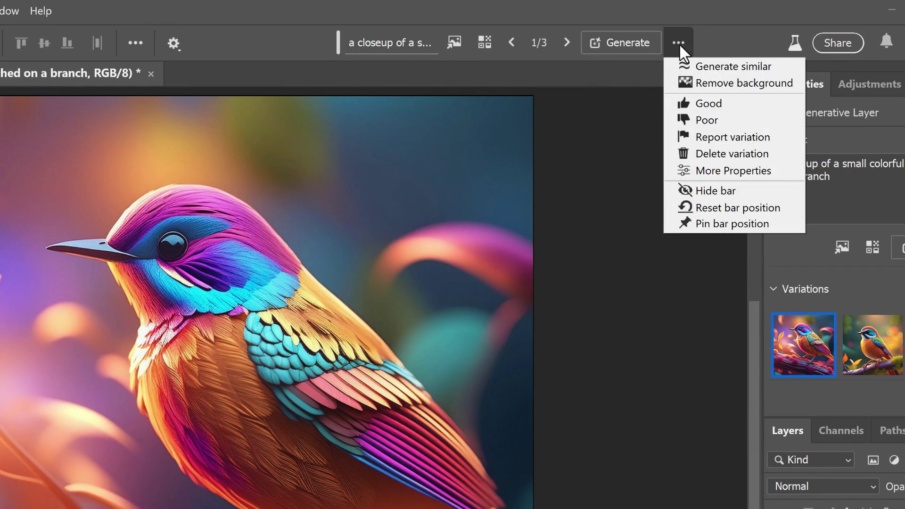
pyautogui.click(775, 224)
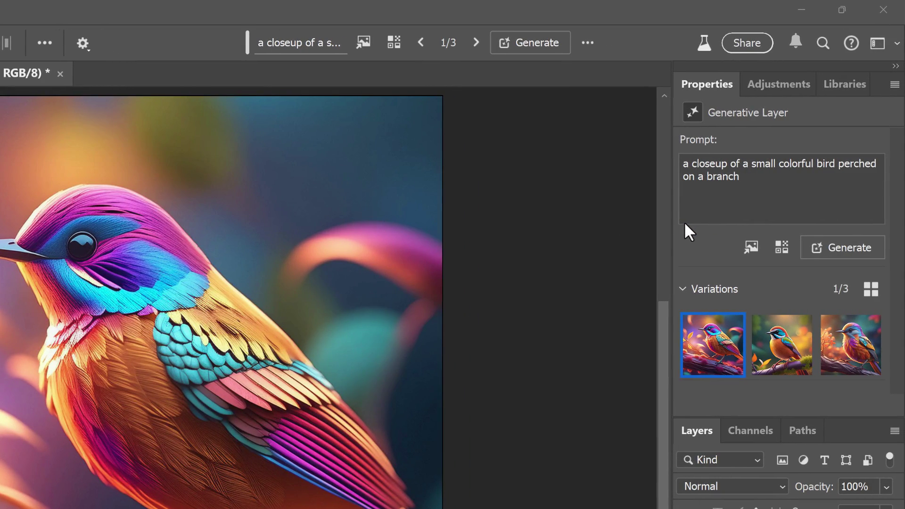
pyautogui.moveTo(714, 344)
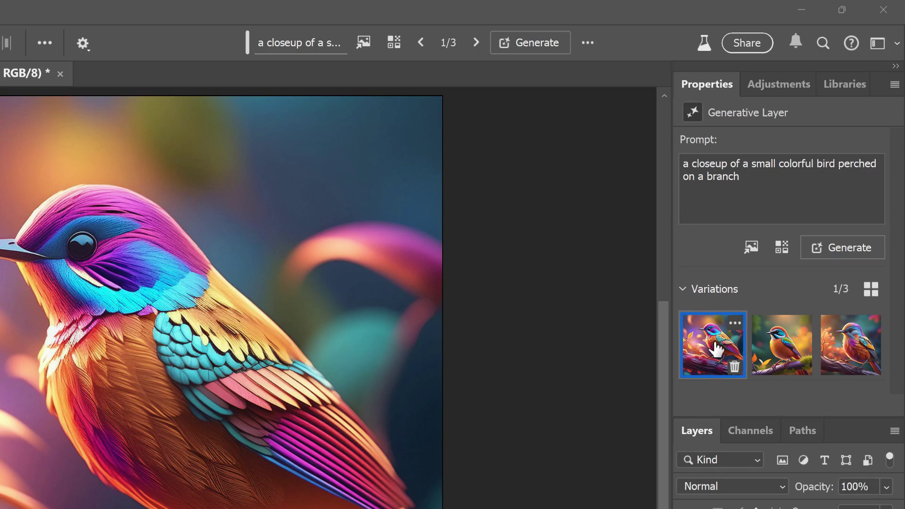
pyautogui.click(736, 328)
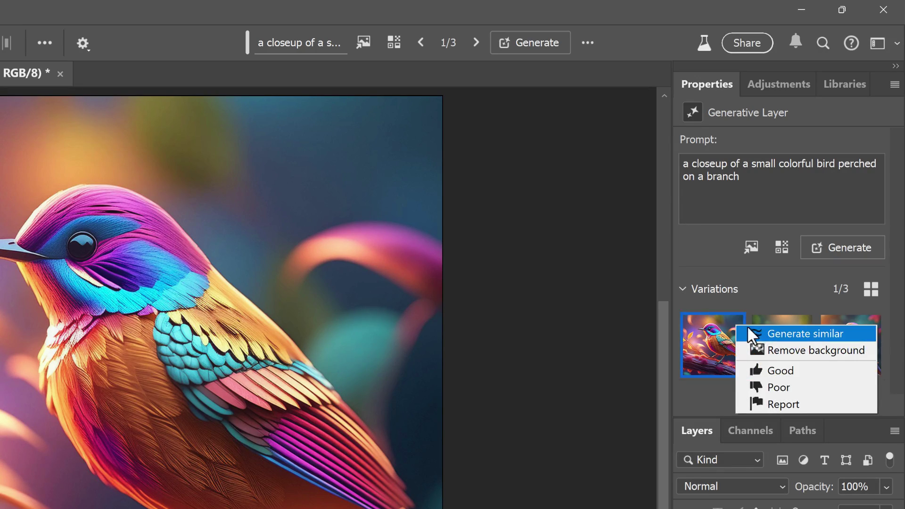
pyautogui.click(851, 334)
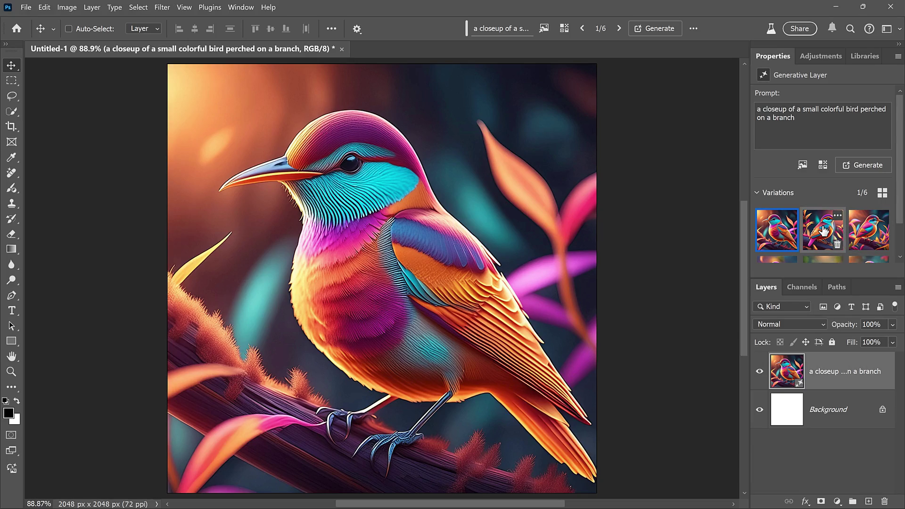
# - Preview the similar variations, then delete all three, keeping the original three birds
pyautogui.click(825, 231)
pyautogui.click(869, 235)
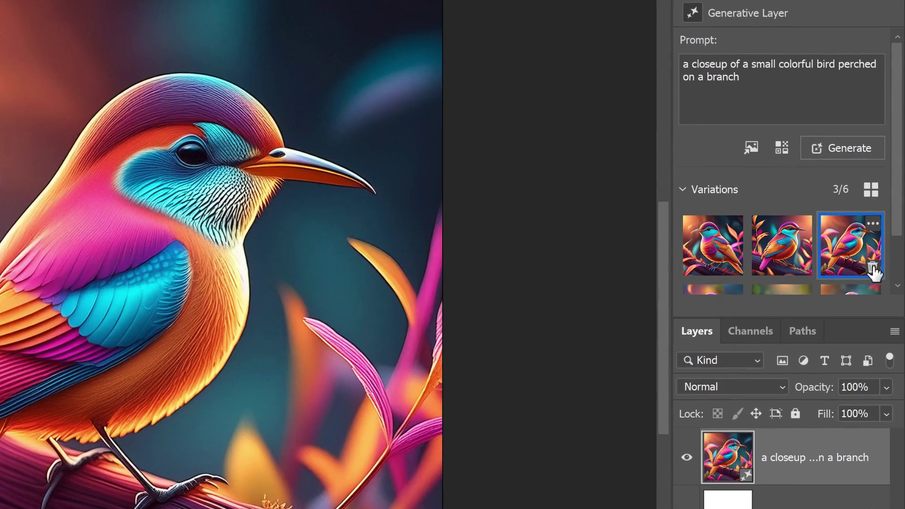
pyautogui.click(884, 244)
pyautogui.click(734, 268)
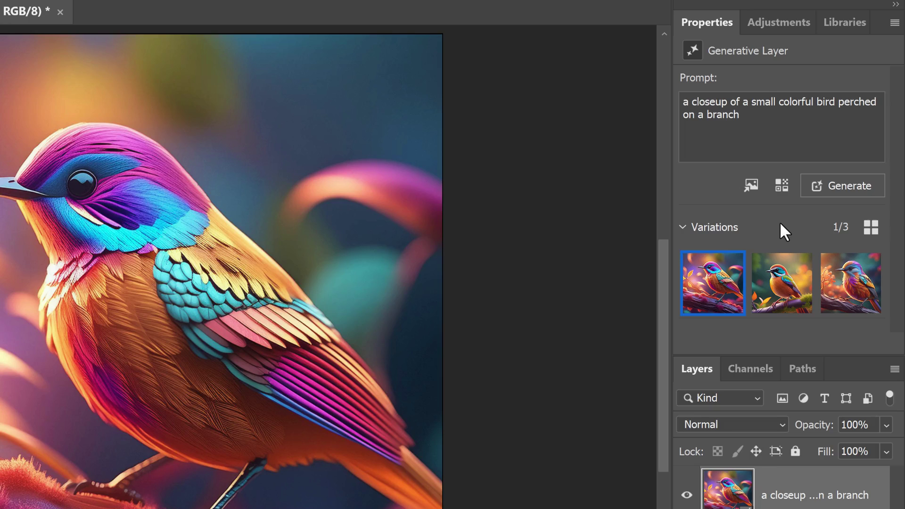
# - Pick the blue watercolor flowers from the Reference image Gallery as the style reference
pyautogui.click(754, 186)
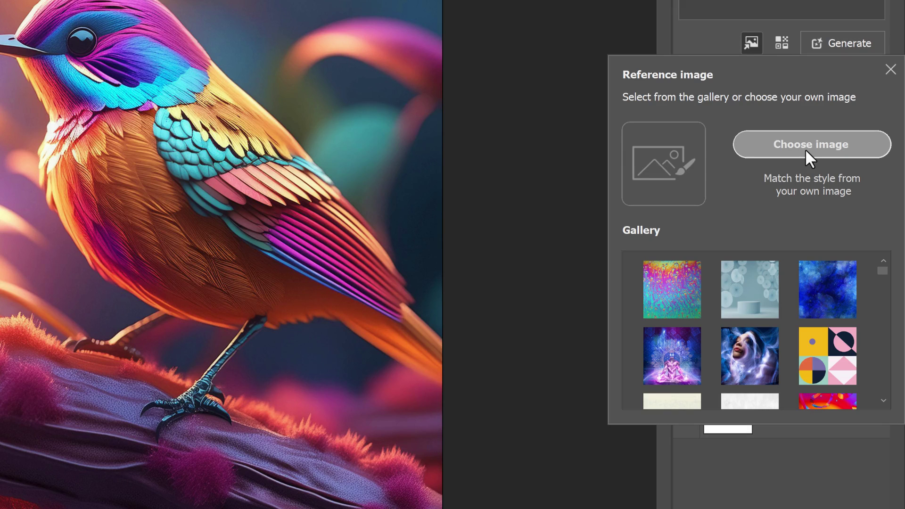
pyautogui.moveTo(881, 264); pyautogui.dragTo(885, 308)
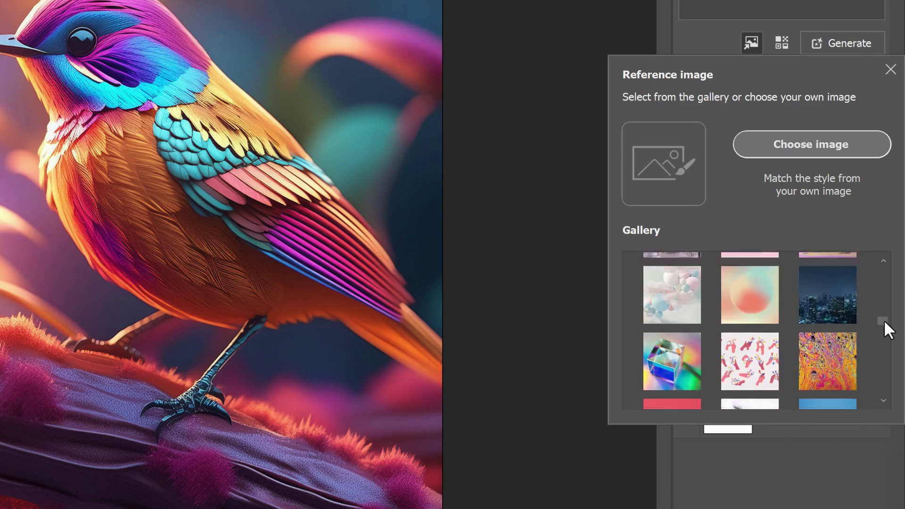
pyautogui.moveTo(885, 308); pyautogui.dragTo(884, 389)
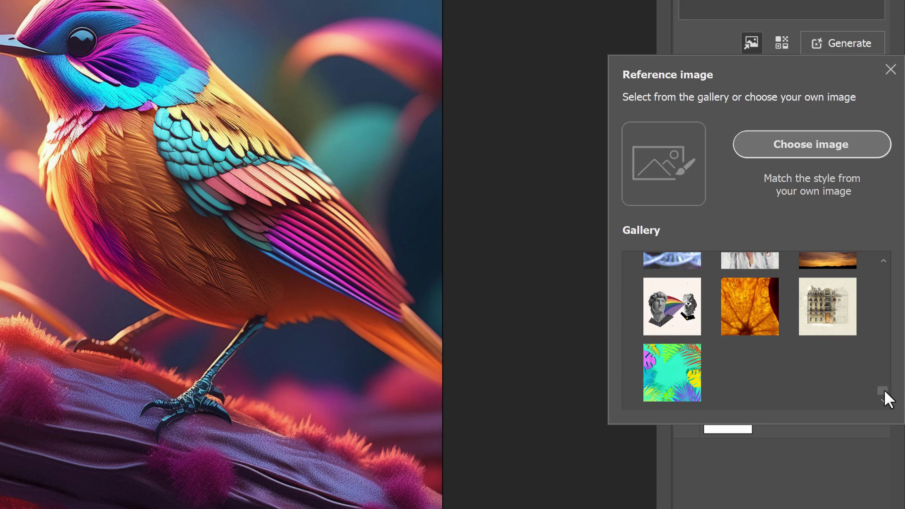
pyautogui.moveTo(884, 390)
pyautogui.mouseDown()
pyautogui.moveTo(890, 337)
pyautogui.moveTo(882, 299)
pyautogui.mouseUp()
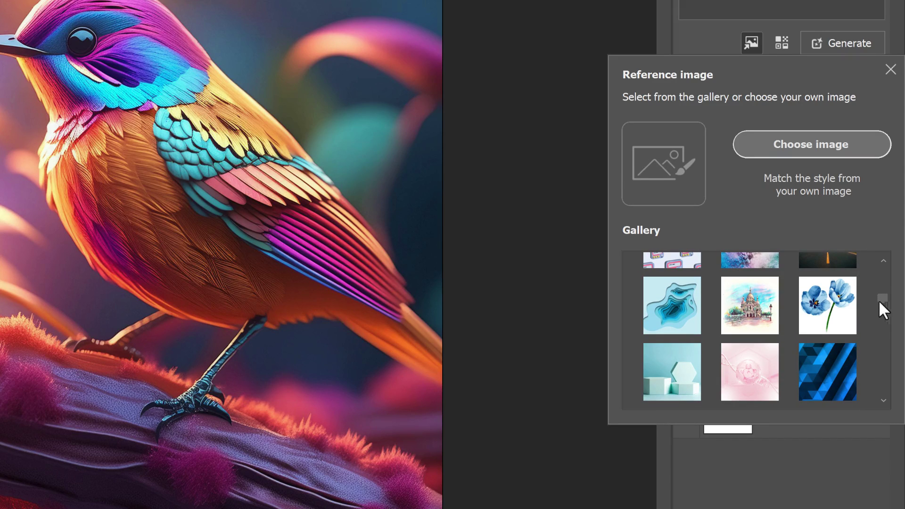
pyautogui.click(829, 311)
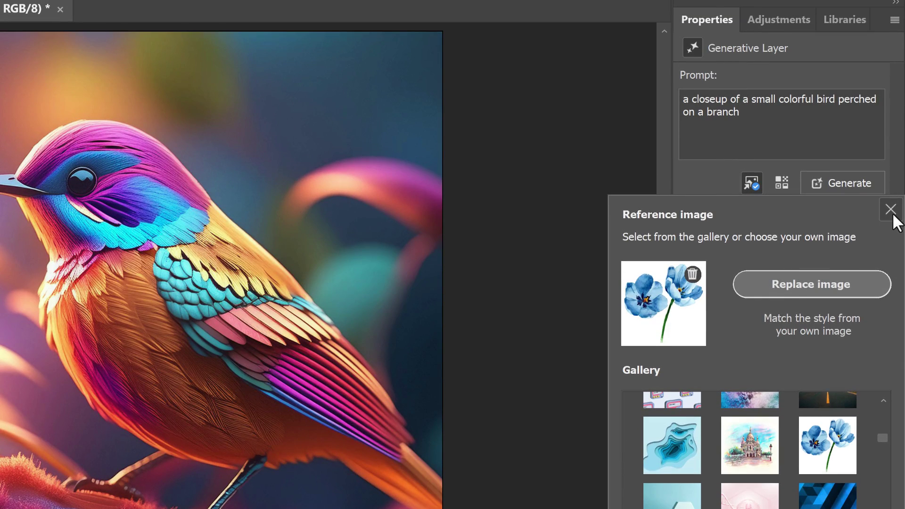
# - Regenerate the bird with the flower style, previewing watercolor variations two and three
pyautogui.click(891, 211)
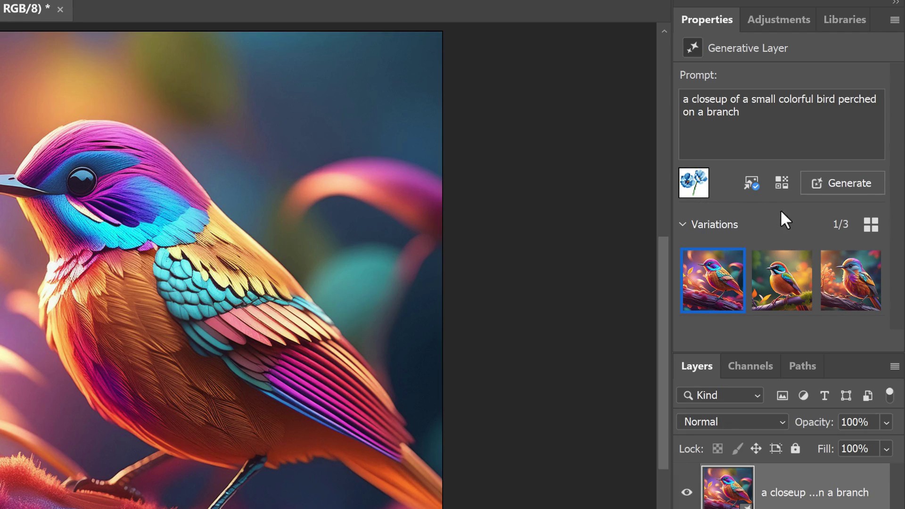
pyautogui.click(846, 188)
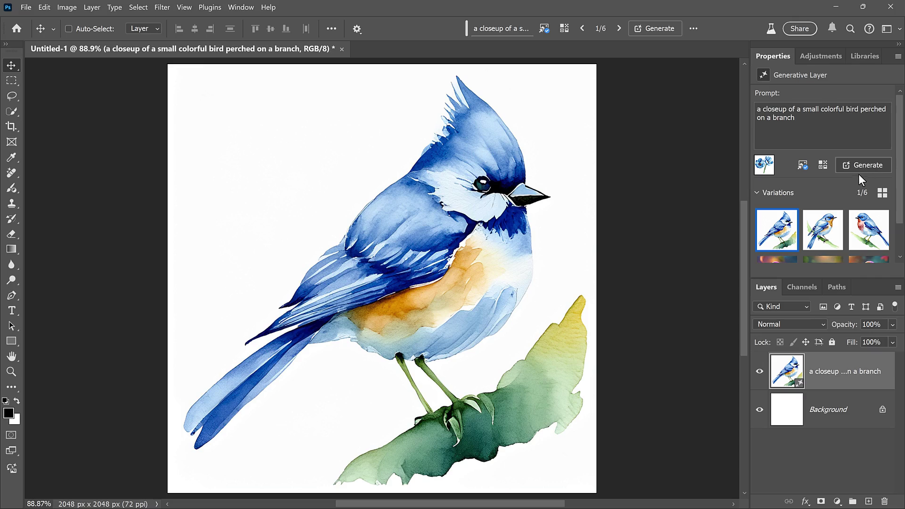
pyautogui.click(825, 234)
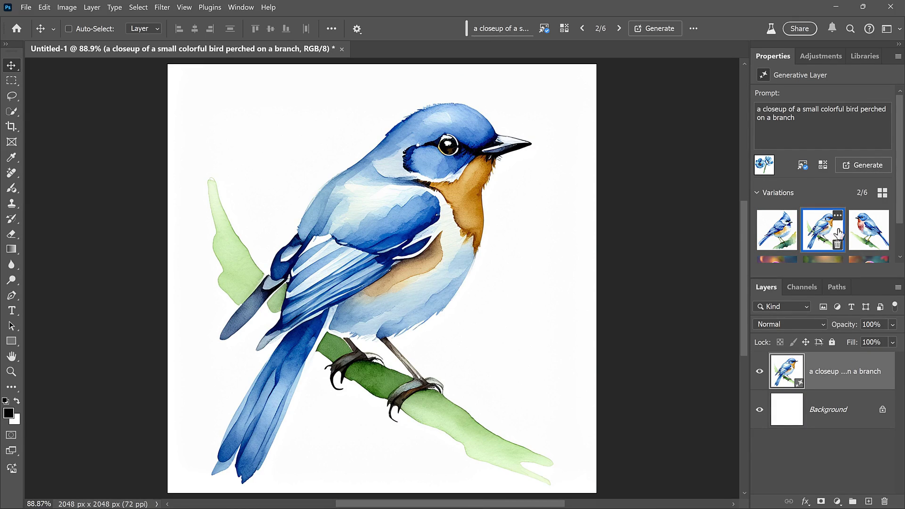
pyautogui.click(869, 237)
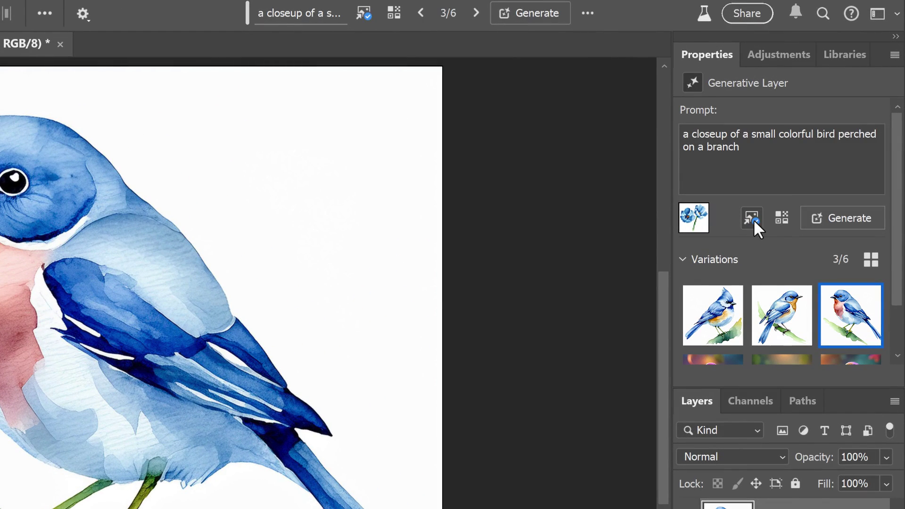
# - Swap the style reference to the pink beach-umbrellas Gallery image
pyautogui.click(753, 219)
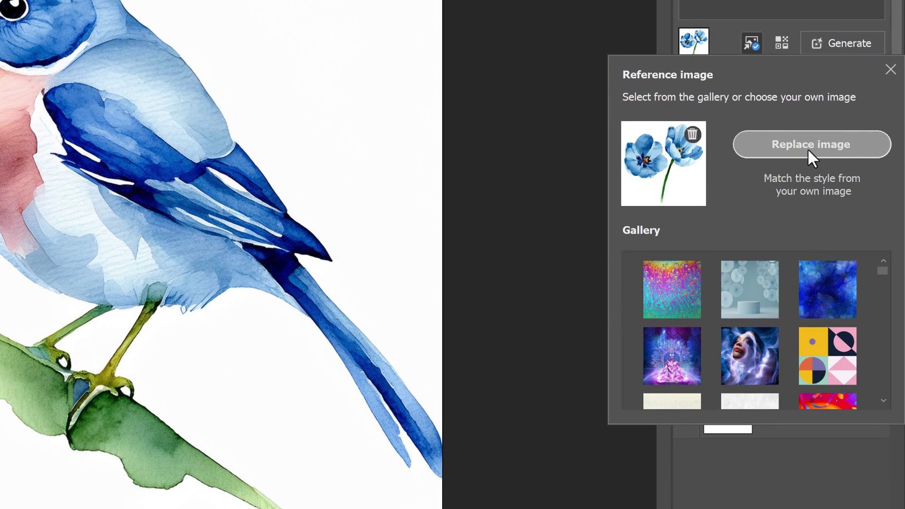
pyautogui.scroll(-2, 883, 274)
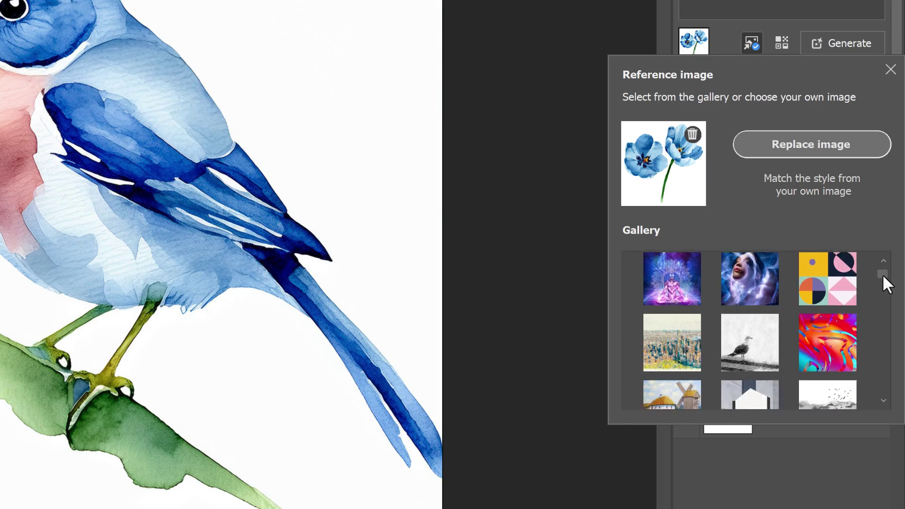
pyautogui.moveTo(883, 274); pyautogui.dragTo(882, 316)
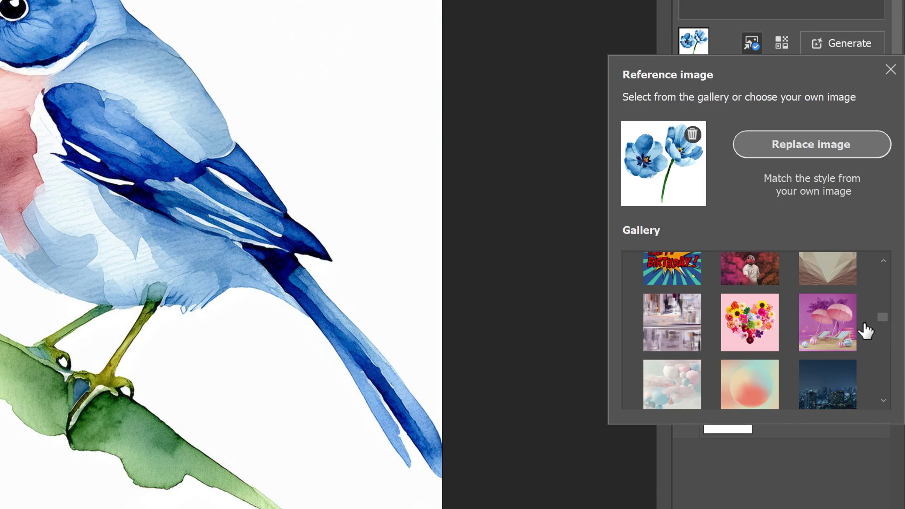
pyautogui.click(829, 325)
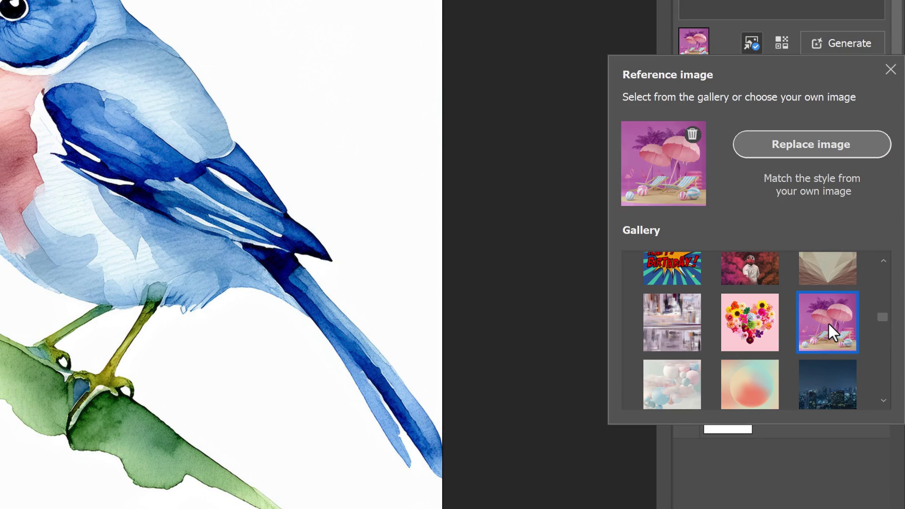
# - Regenerate the bird from the pink-purple beach reference and settle on the third variation
pyautogui.click(890, 71)
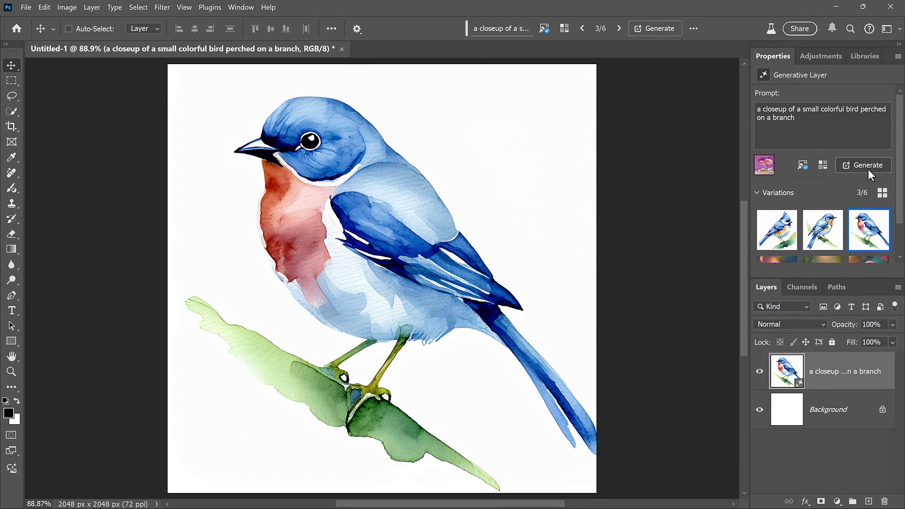
pyautogui.click(868, 169)
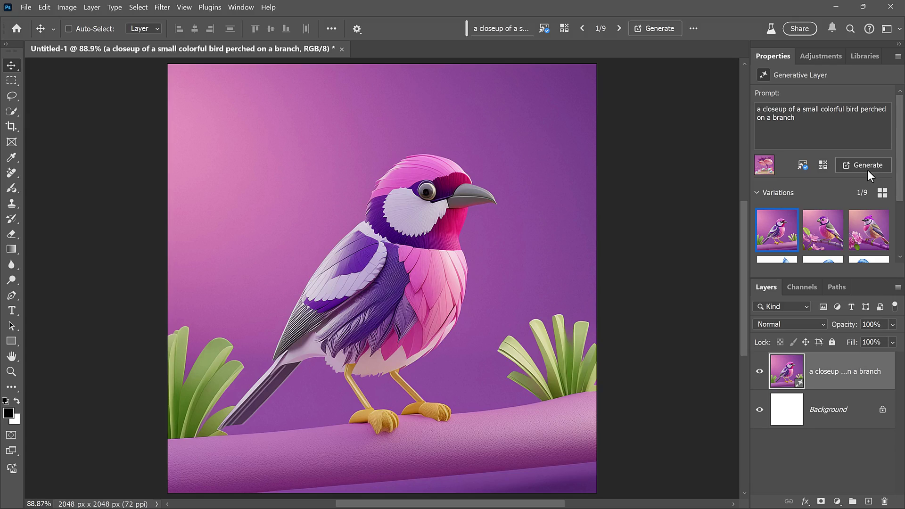
pyautogui.click(823, 235)
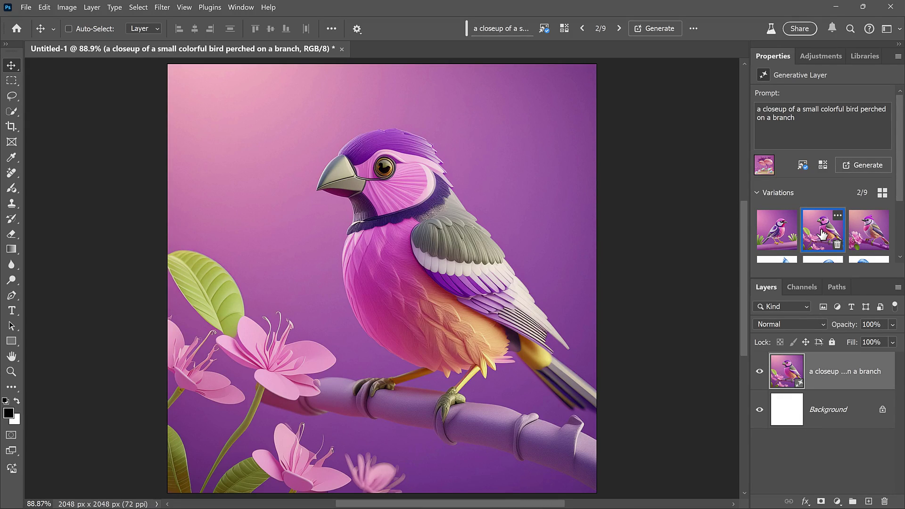
pyautogui.click(868, 234)
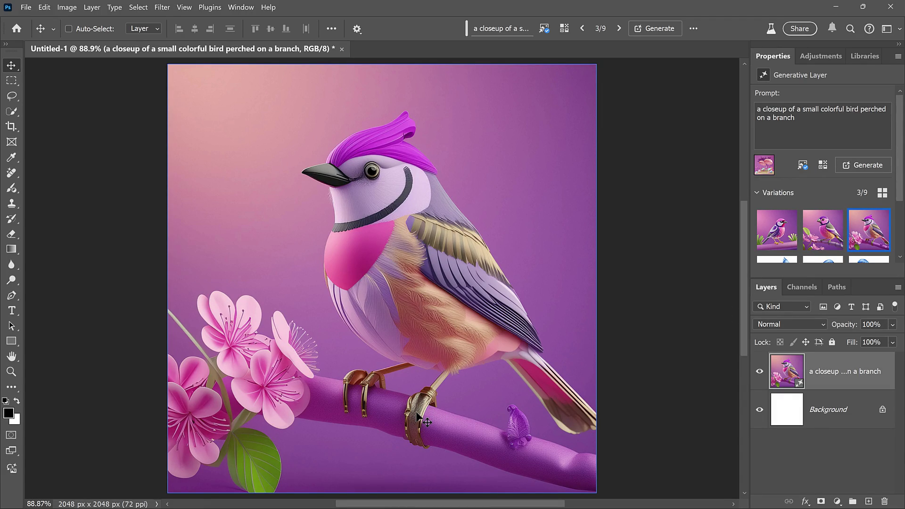
# - Set the neon circle Gallery image as the style reference
pyautogui.click(804, 167)
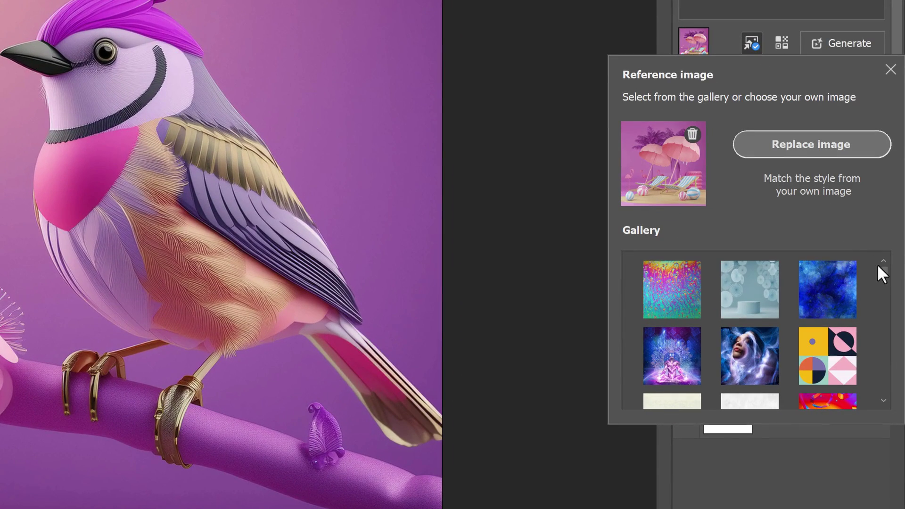
pyautogui.moveTo(877, 264); pyautogui.dragTo(883, 344)
pyautogui.click(838, 350)
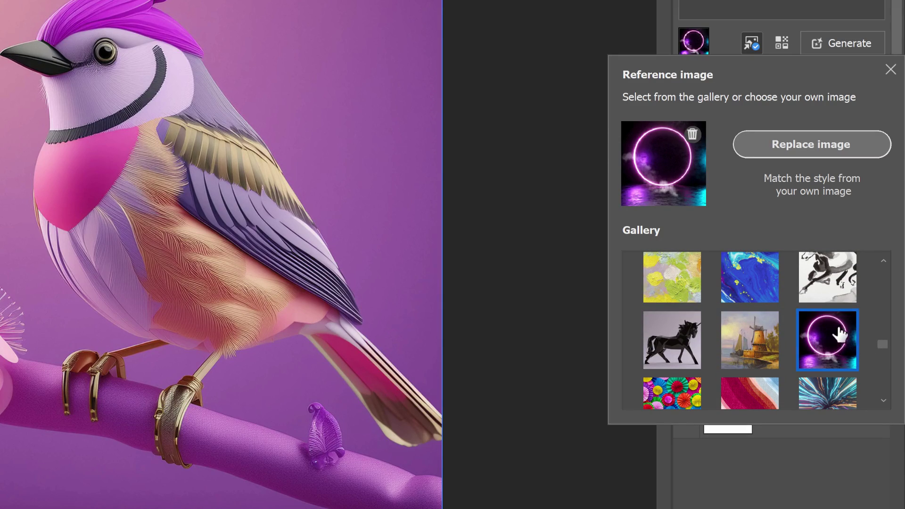
pyautogui.click(891, 70)
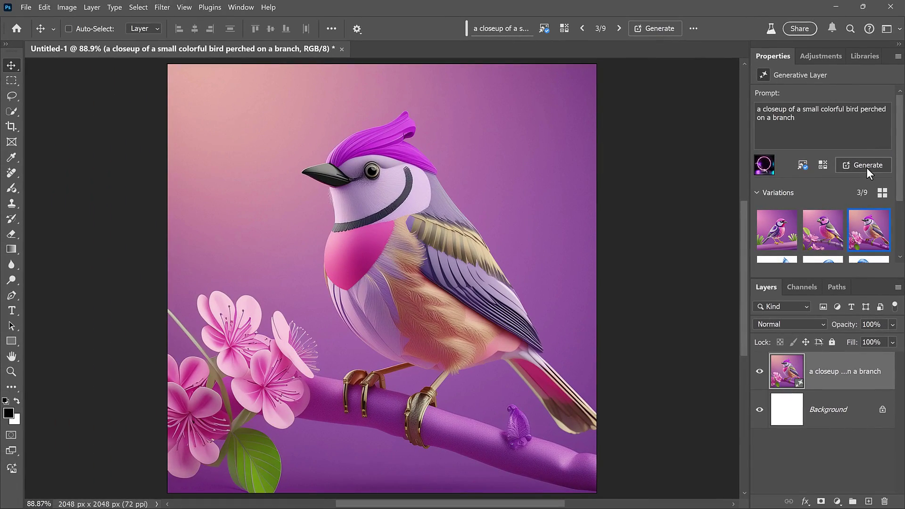
# - Generate neon bird variations, compare all three, and keep the first
pyautogui.click(867, 168)
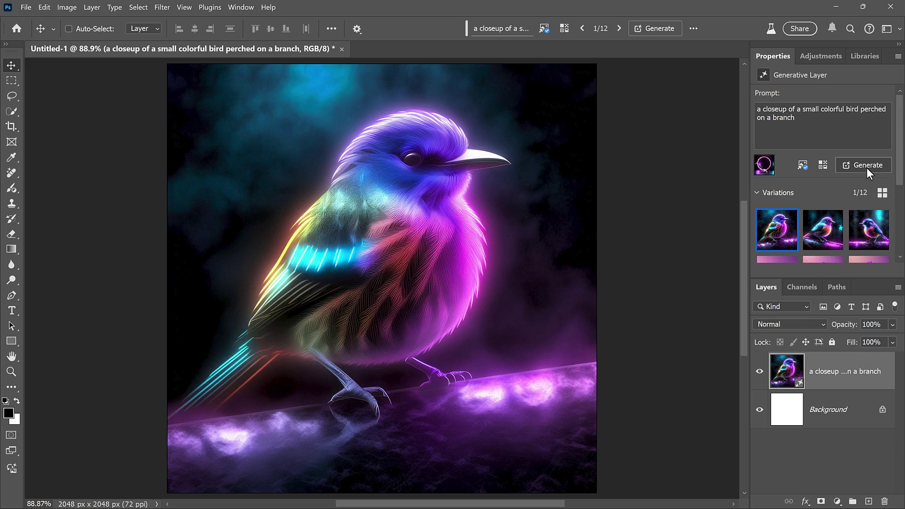
pyautogui.click(824, 232)
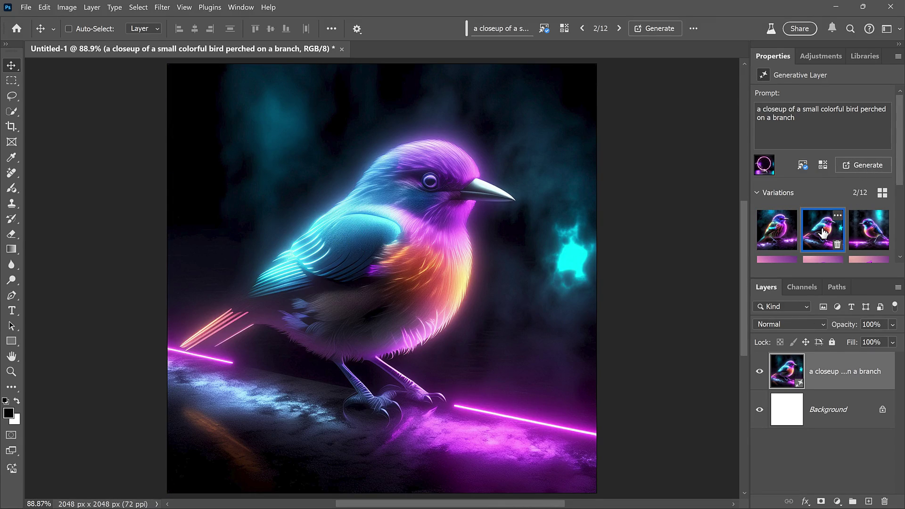
pyautogui.click(870, 230)
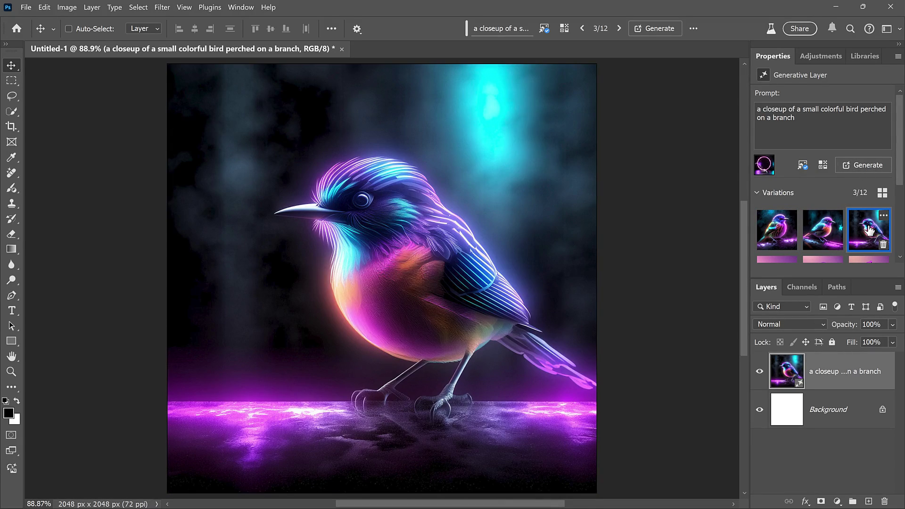
pyautogui.click(780, 231)
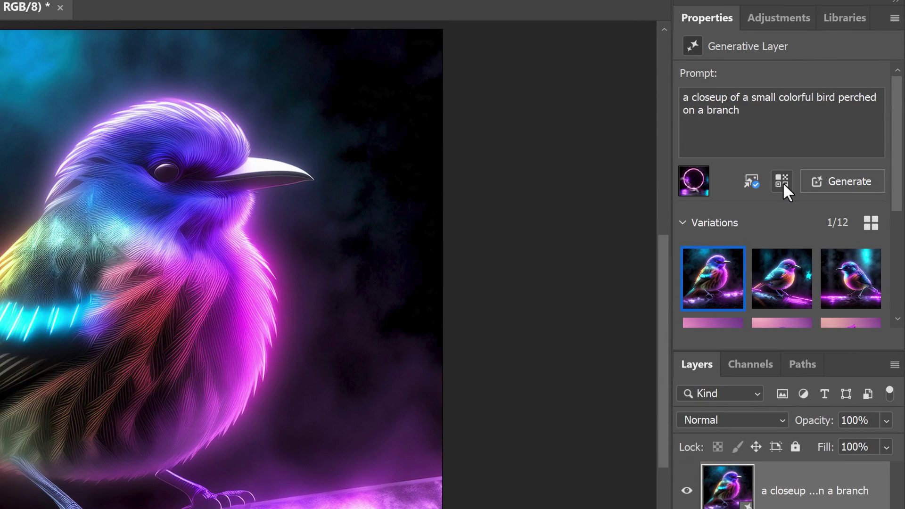
# - Show the content type and effects options with the Popular effects category
pyautogui.click(781, 181)
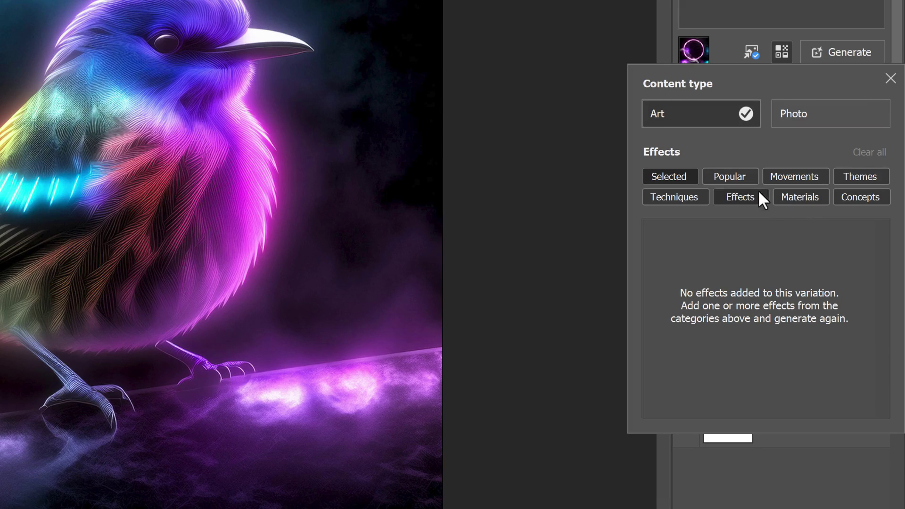
pyautogui.click(750, 178)
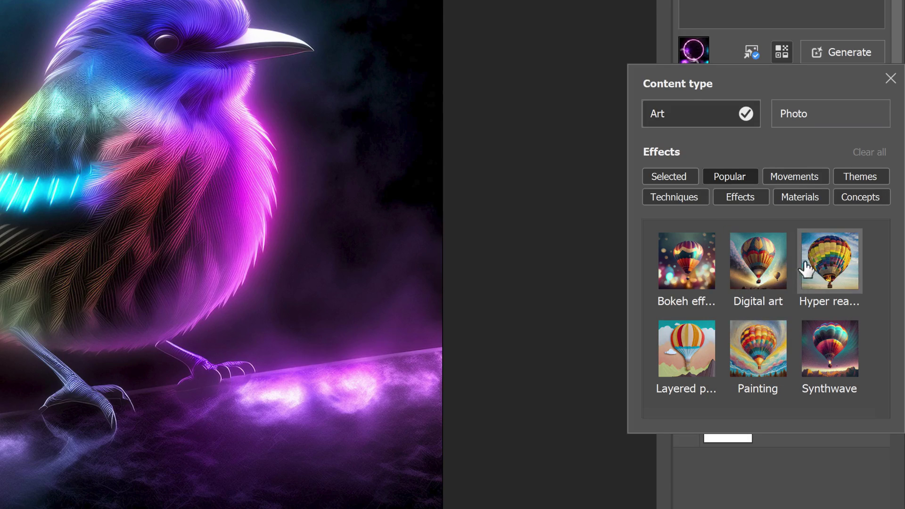
# - Add Layered paper, Newspaper and Double exposure effects from Materials, Themes and Techniques
pyautogui.click(821, 199)
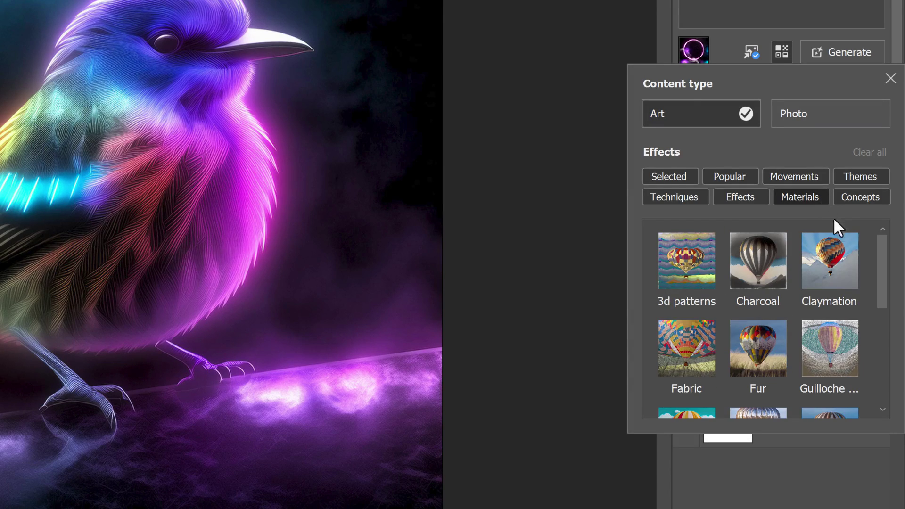
pyautogui.moveTo(883, 270); pyautogui.dragTo(877, 312)
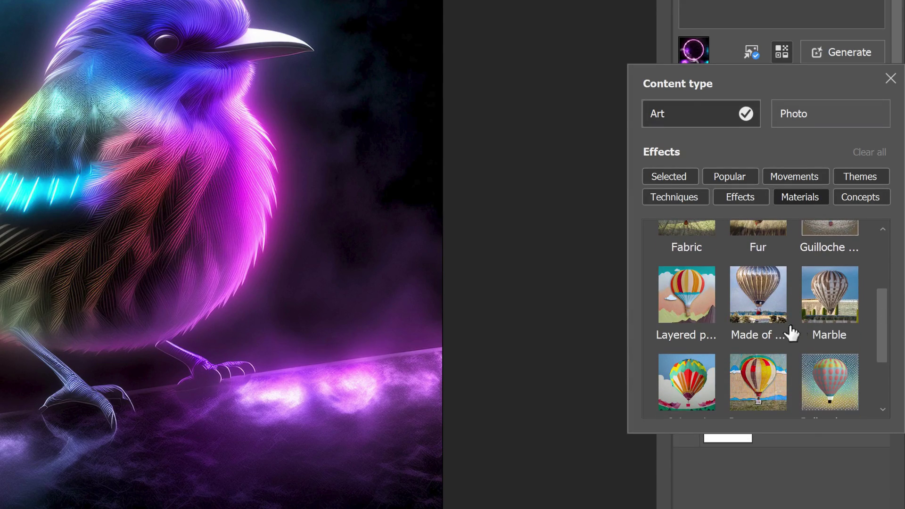
pyautogui.click(691, 304)
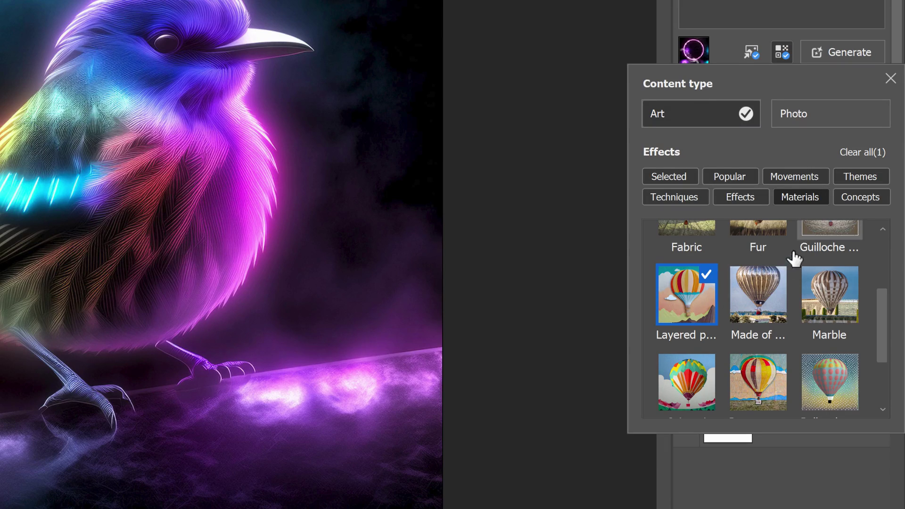
pyautogui.click(861, 179)
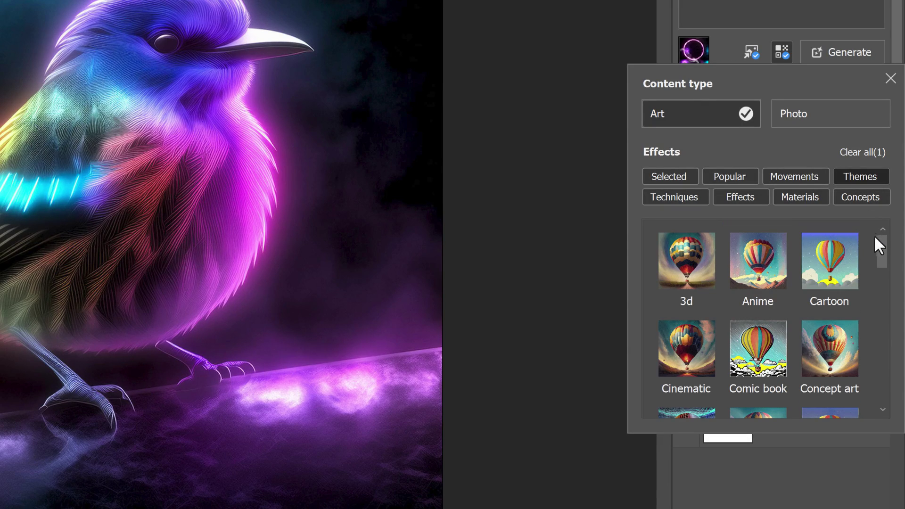
pyautogui.moveTo(881, 243); pyautogui.dragTo(884, 333)
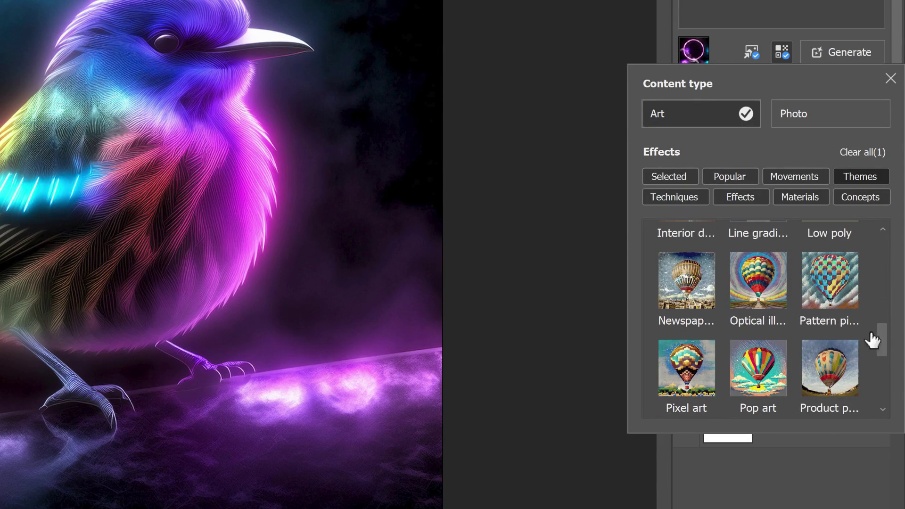
pyautogui.click(689, 287)
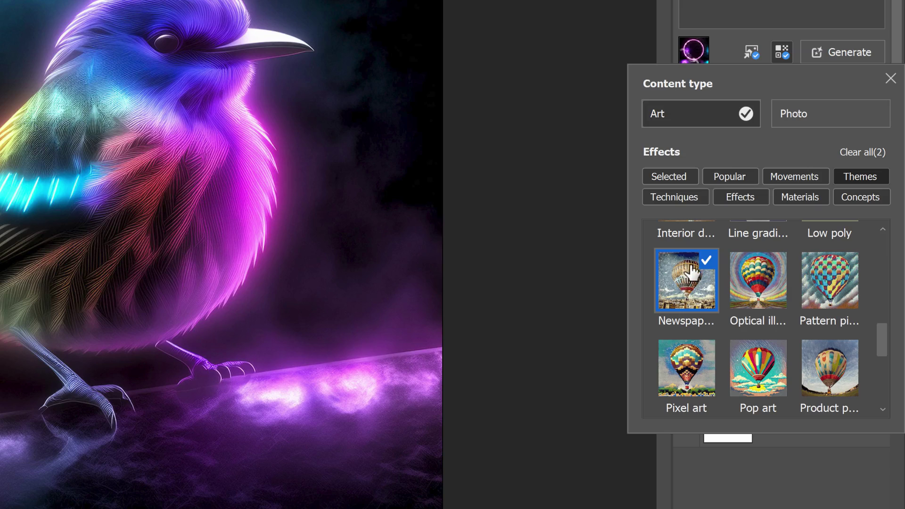
pyautogui.click(702, 197)
pyautogui.moveTo(876, 261); pyautogui.dragTo(882, 288)
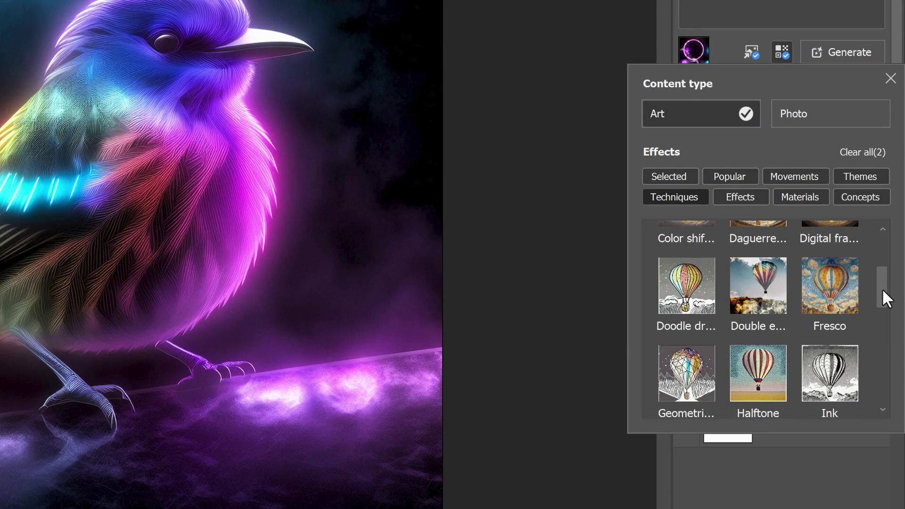
pyautogui.click(764, 294)
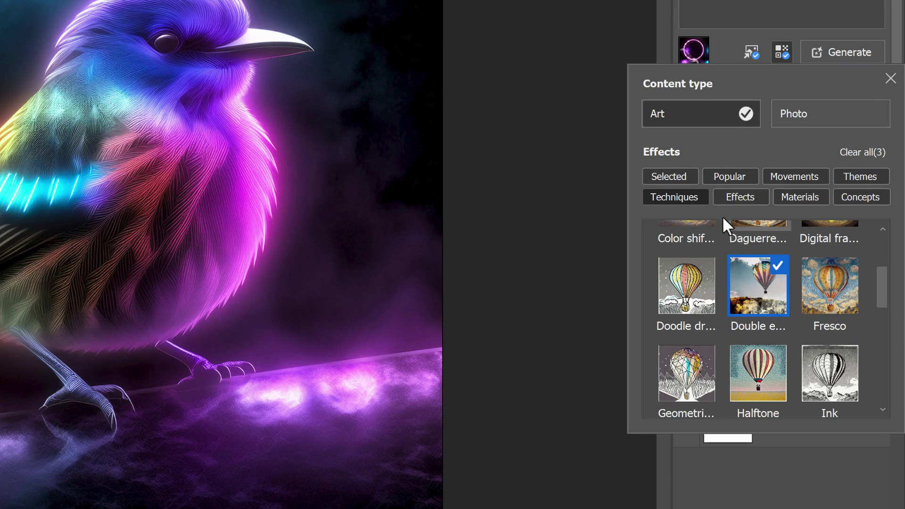
# - Review the three selected effects, re-adding Layered paper, and close the effects options
pyautogui.click(693, 178)
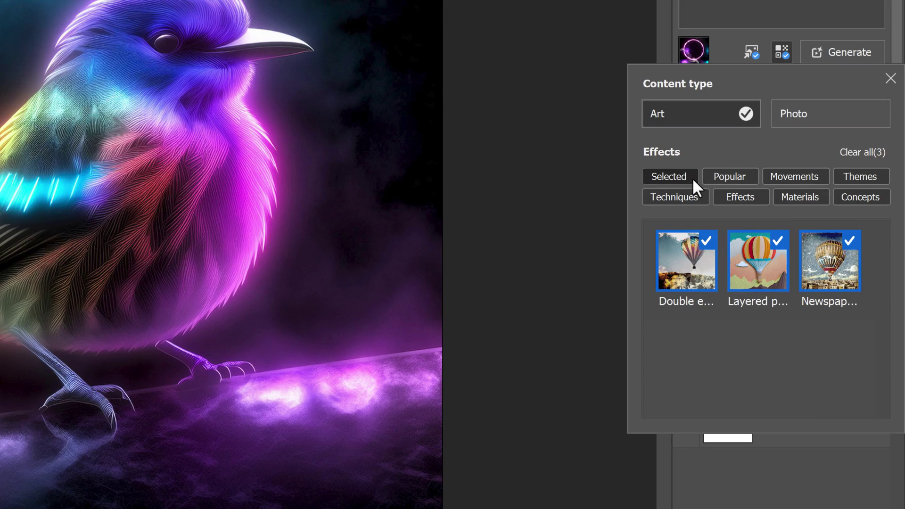
pyautogui.click(763, 261)
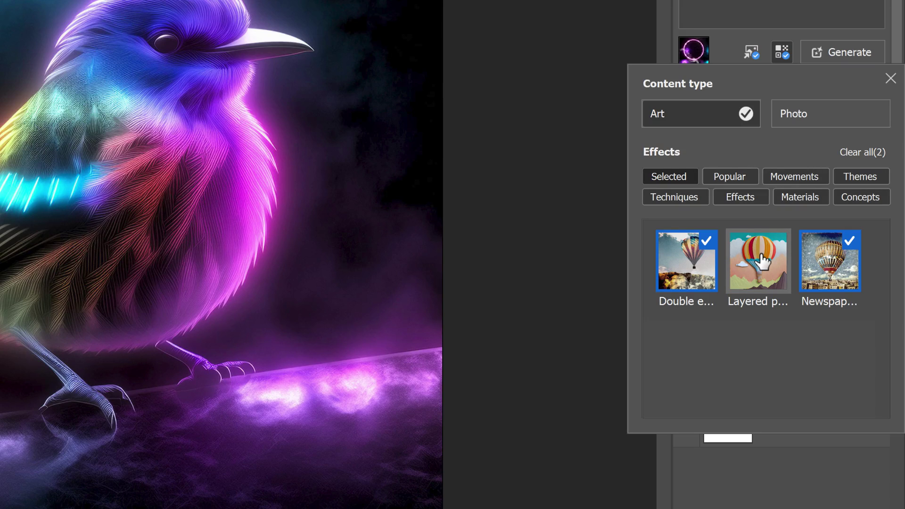
pyautogui.click(763, 262)
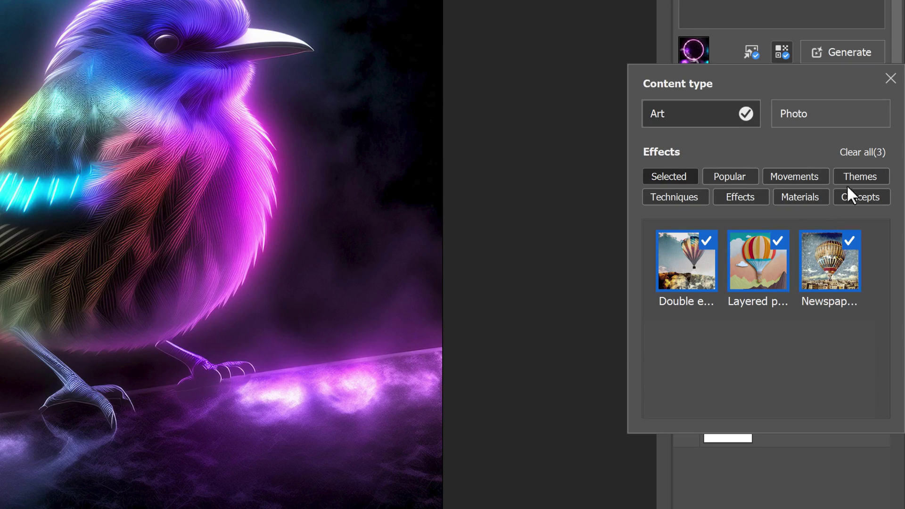
pyautogui.click(891, 79)
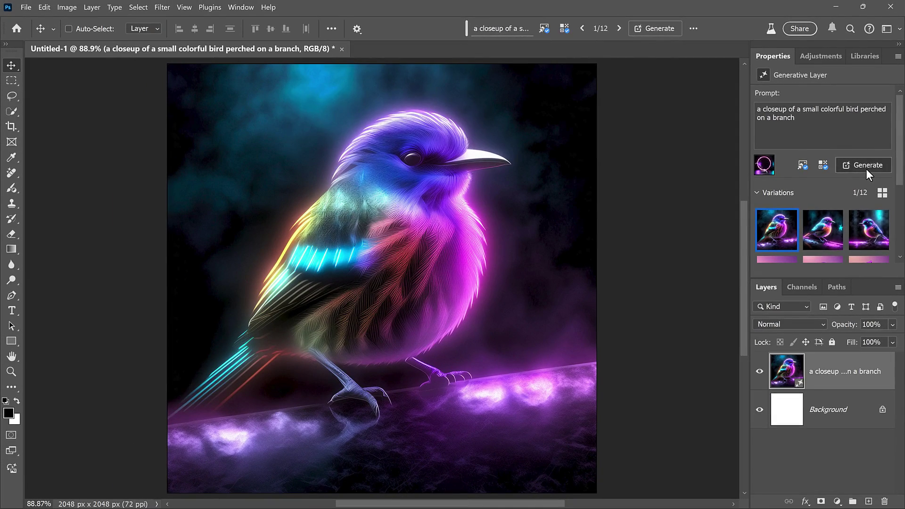
# - Generate newspaper-collage bird variations, preview the second and third, and return to the first
pyautogui.click(867, 170)
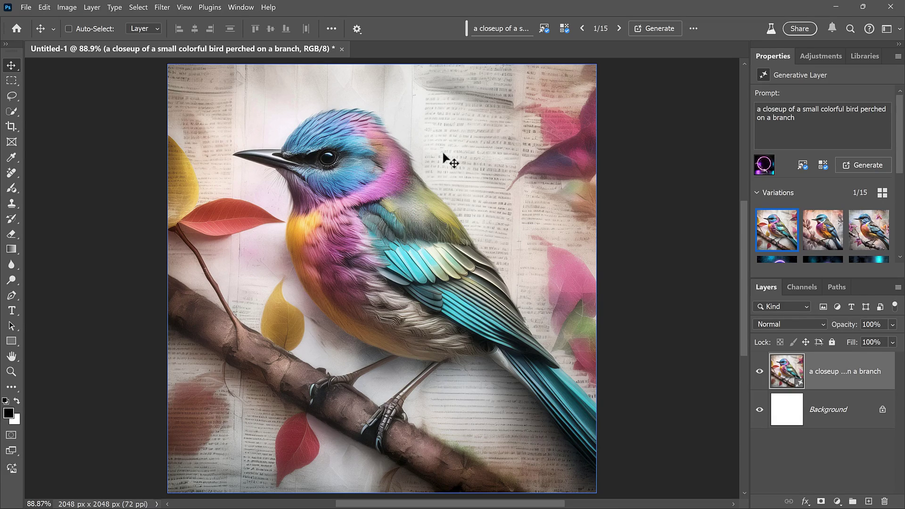
pyautogui.click(822, 229)
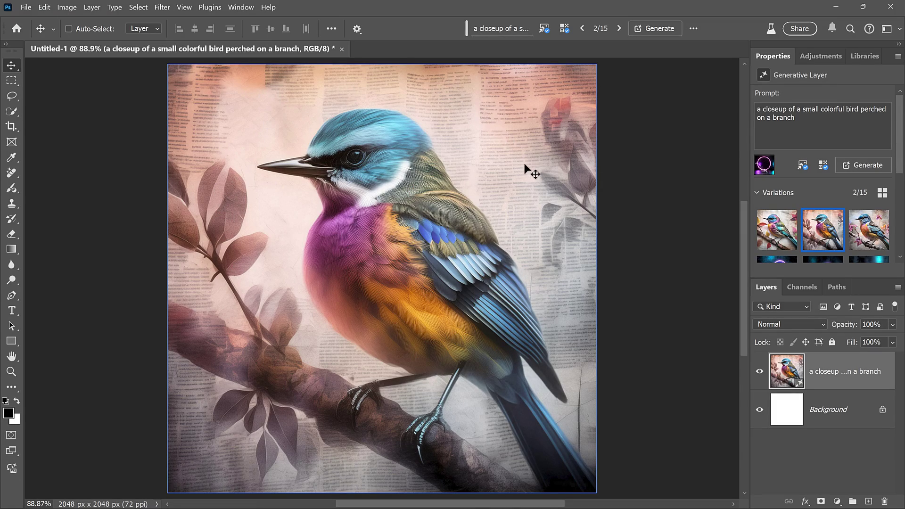
pyautogui.click(868, 228)
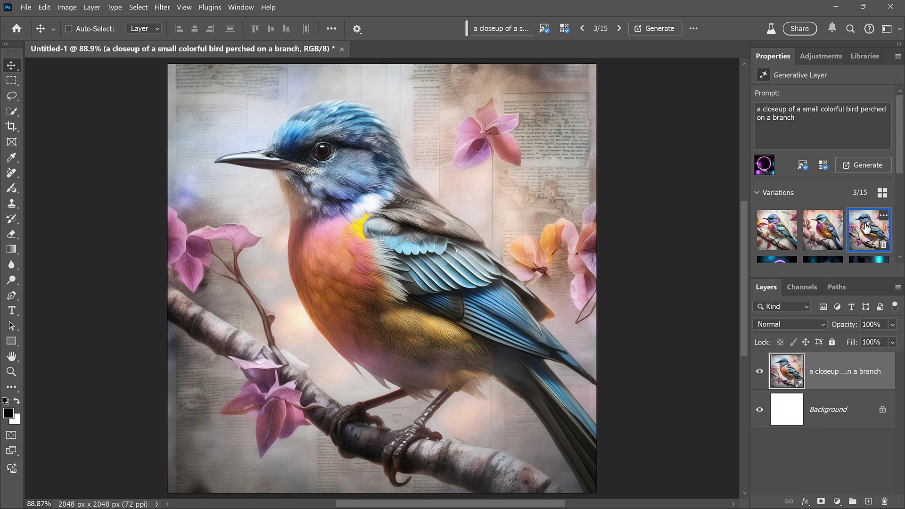
pyautogui.click(777, 233)
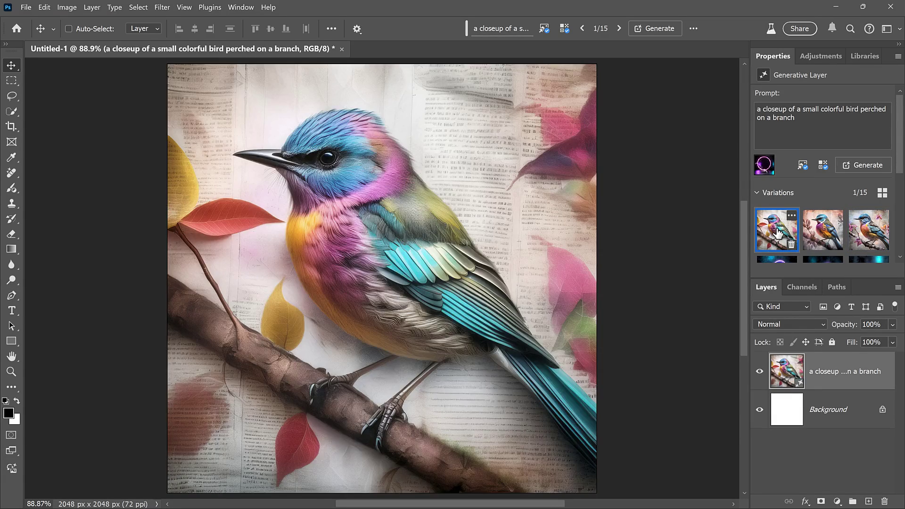